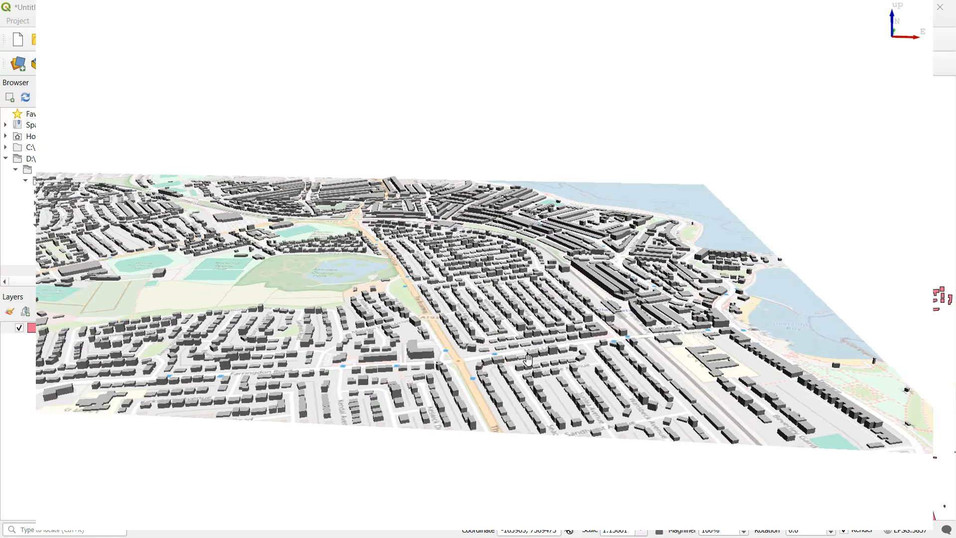
Examine the 3D map of the extruded buildings from several angles and distances across the town.
{"action": "left_click_drag", "start_coordinate": [704, 244], "coordinate": [773, 306]}
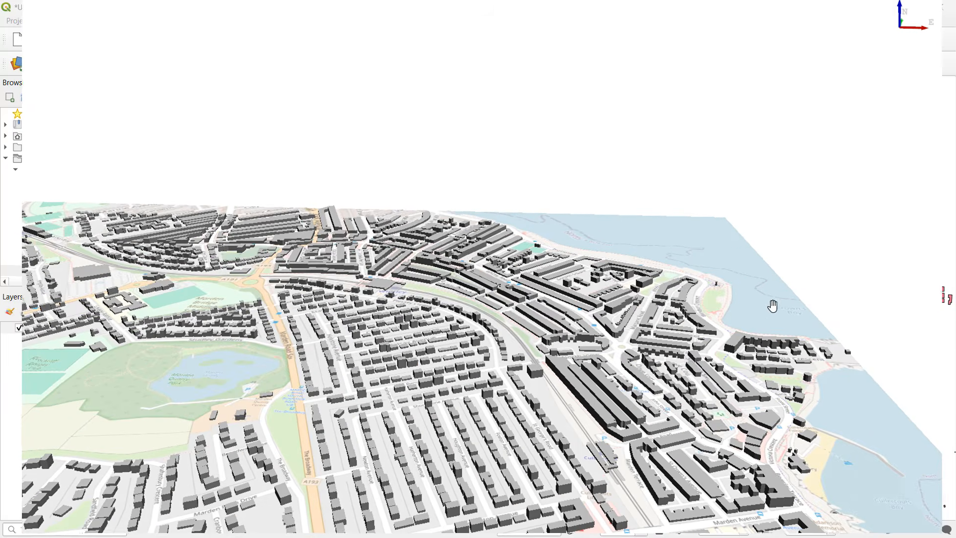
{"action": "left_click_drag", "start_coordinate": [409, 252], "coordinate": [633, 282]}
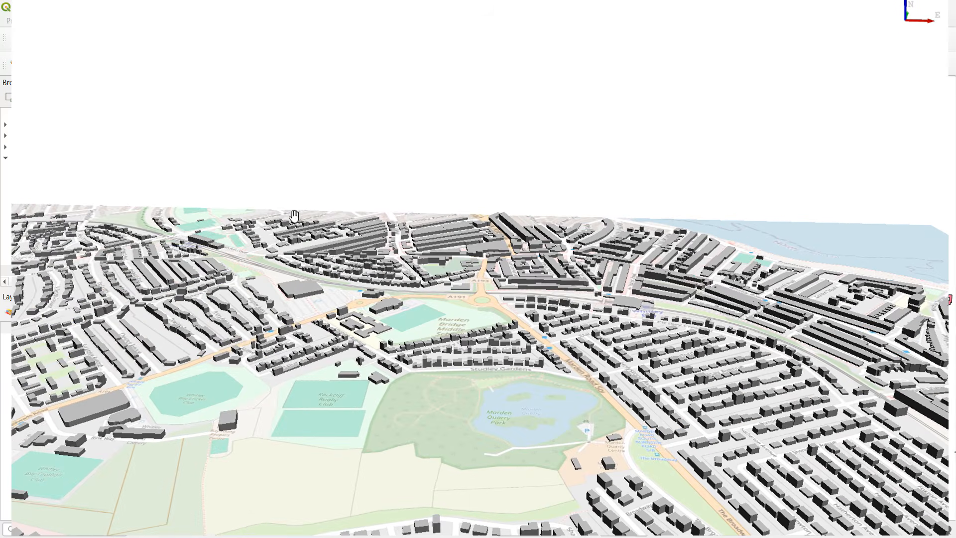
{"action": "left_click_drag", "start_coordinate": [293, 216], "coordinate": [486, 197]}
{"action": "scroll", "coordinate": [403, 380], "scroll_direction": "down", "scroll_amount": 5}
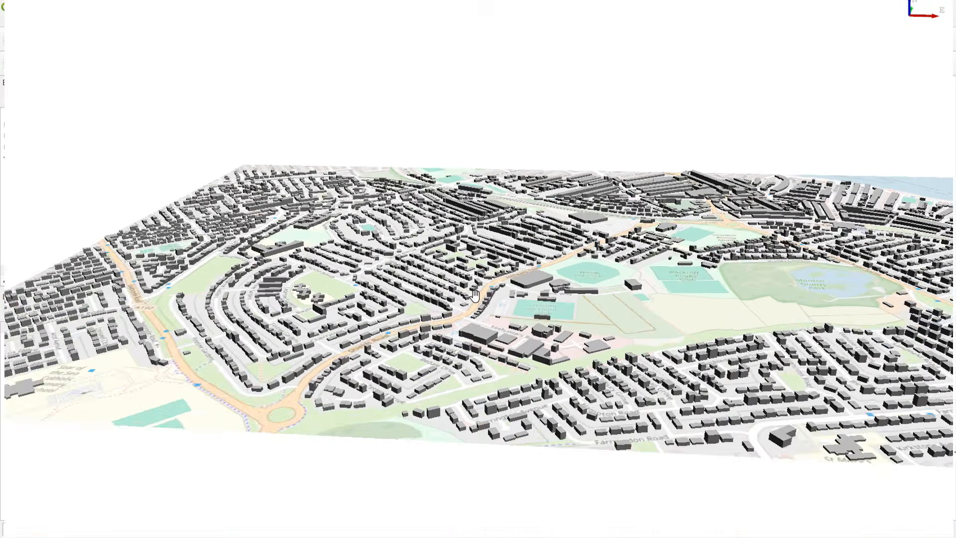
{"action": "left_click_drag", "start_coordinate": [904, 358], "coordinate": [829, 420]}
{"action": "middle_click_drag", "start_coordinate": [829, 421], "coordinate": [810, 370]}
{"action": "left_click_drag", "start_coordinate": [432, 420], "coordinate": [732, 419]}
{"action": "middle_click_drag", "start_coordinate": [647, 374], "coordinate": [674, 353]}
{"action": "left_click_drag", "start_coordinate": [674, 352], "coordinate": [503, 372]}
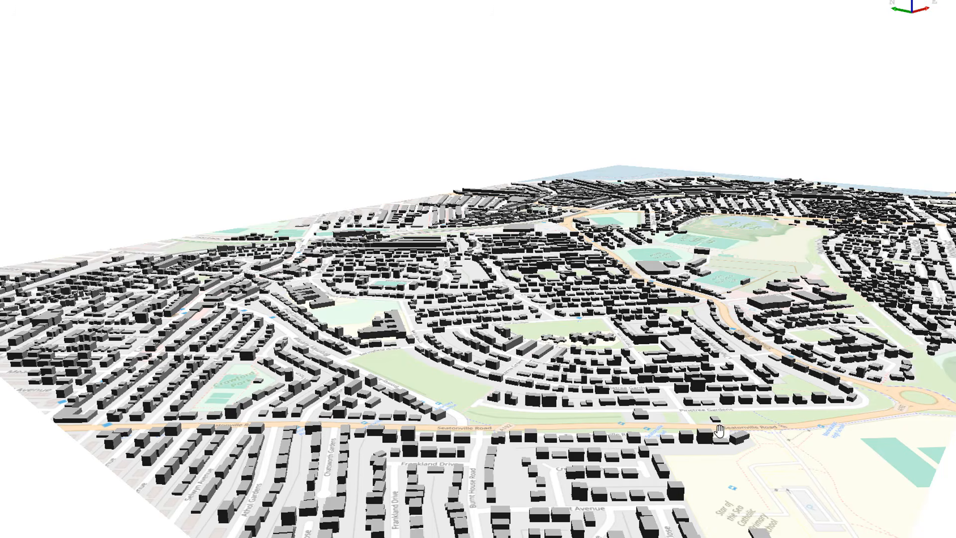
{"action": "middle_click_drag", "start_coordinate": [775, 298], "coordinate": [409, 391]}
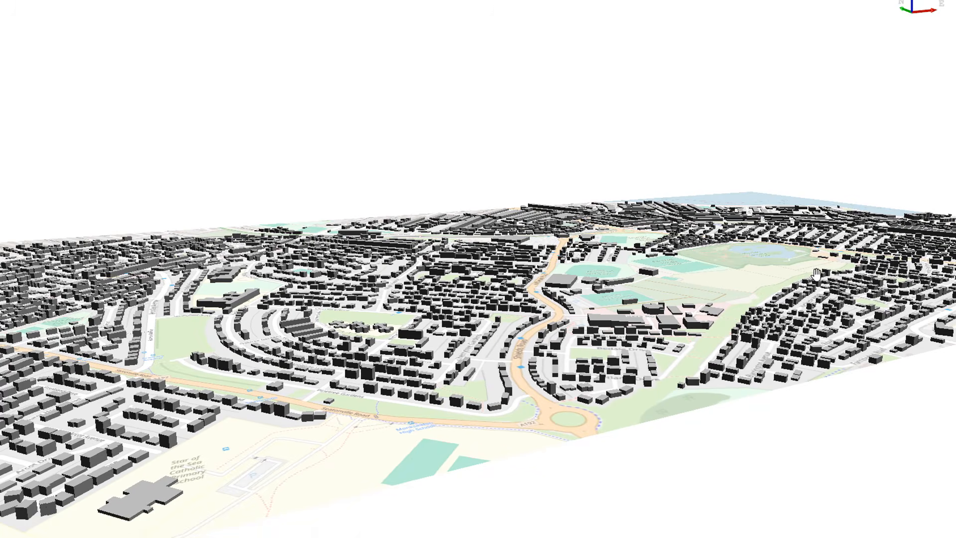
{"action": "left_click_drag", "start_coordinate": [752, 269], "coordinate": [780, 318]}
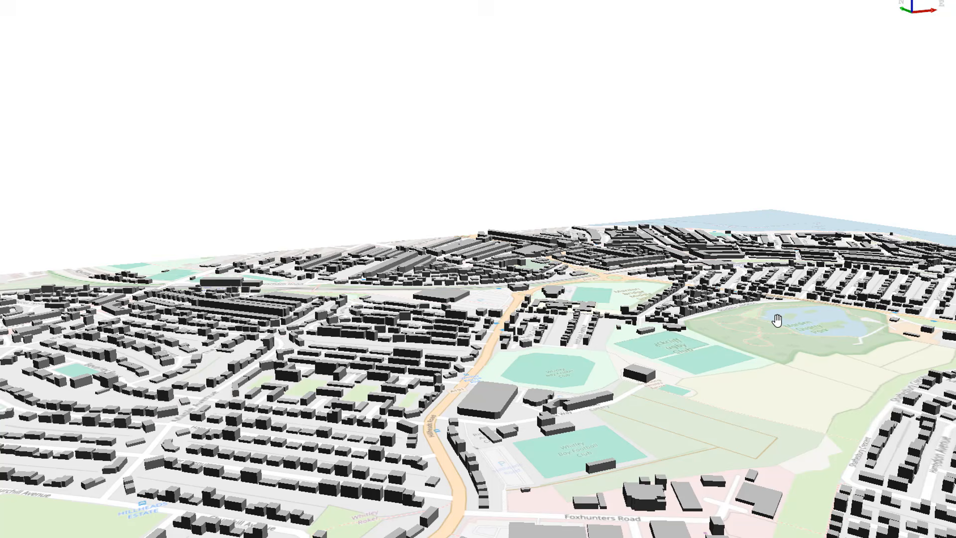
{"action": "scroll", "coordinate": [778, 320], "scroll_direction": "down", "scroll_amount": 3}
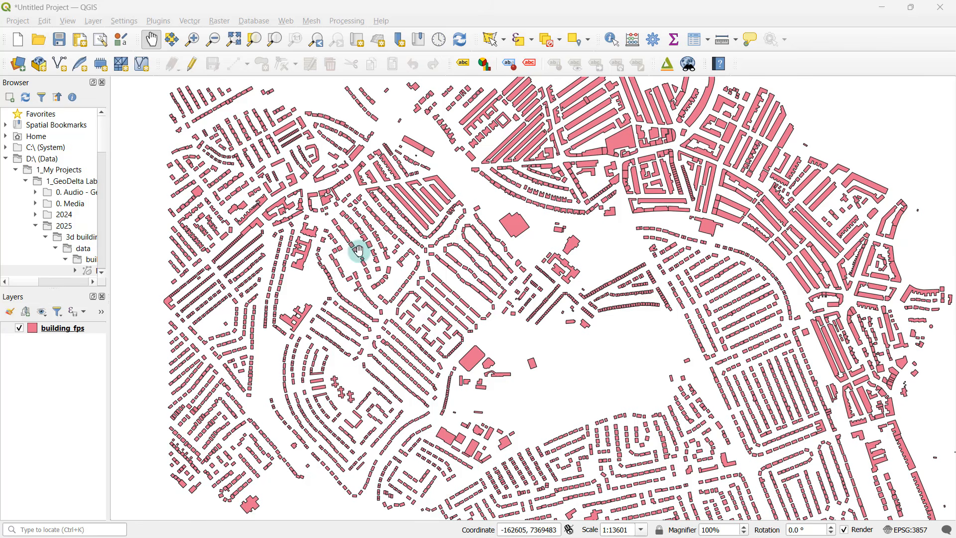
From the building_fps attribute table, define a new decimal number (real) field named height in the Field Calculator.
{"action": "right_click", "coordinate": [61, 330]}
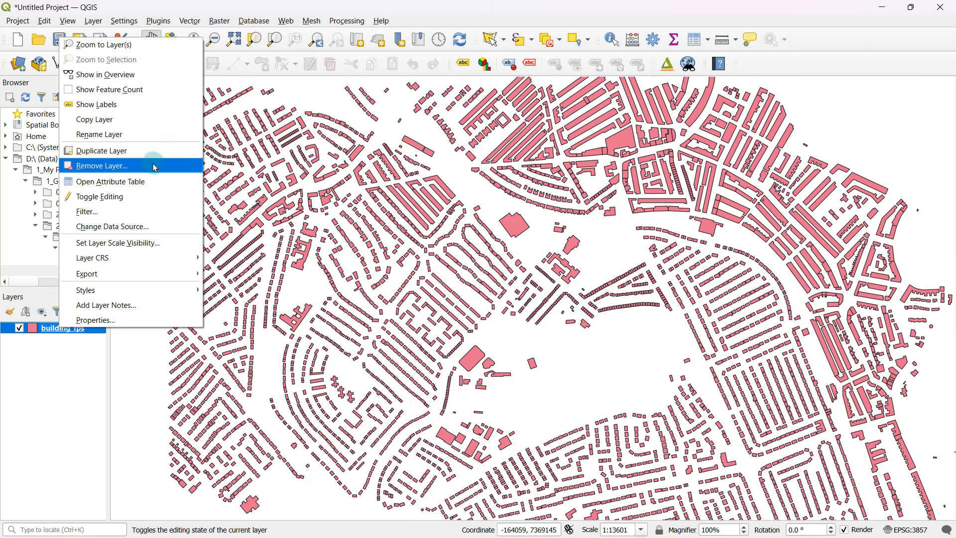
{"action": "left_click", "coordinate": [145, 187]}
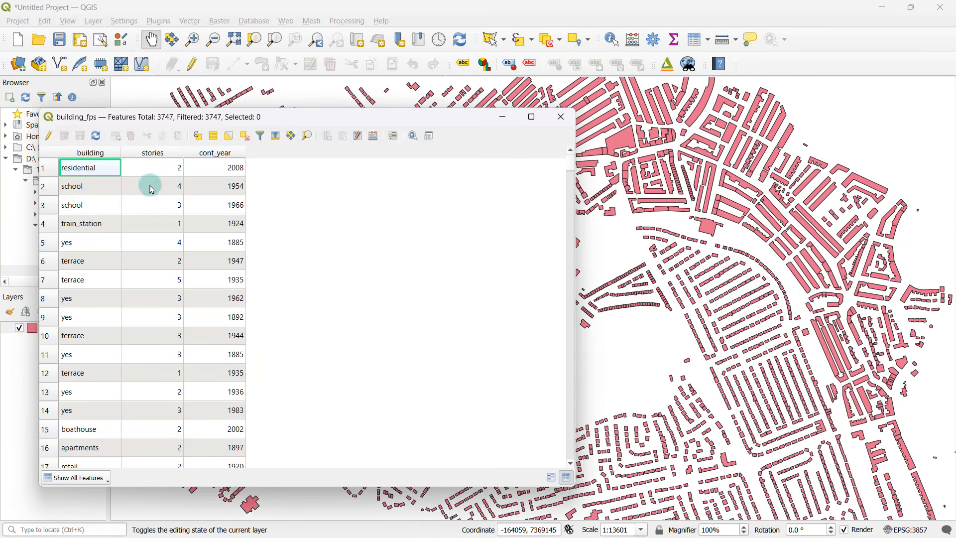
{"action": "left_click_drag", "start_coordinate": [310, 128], "coordinate": [389, 146]}
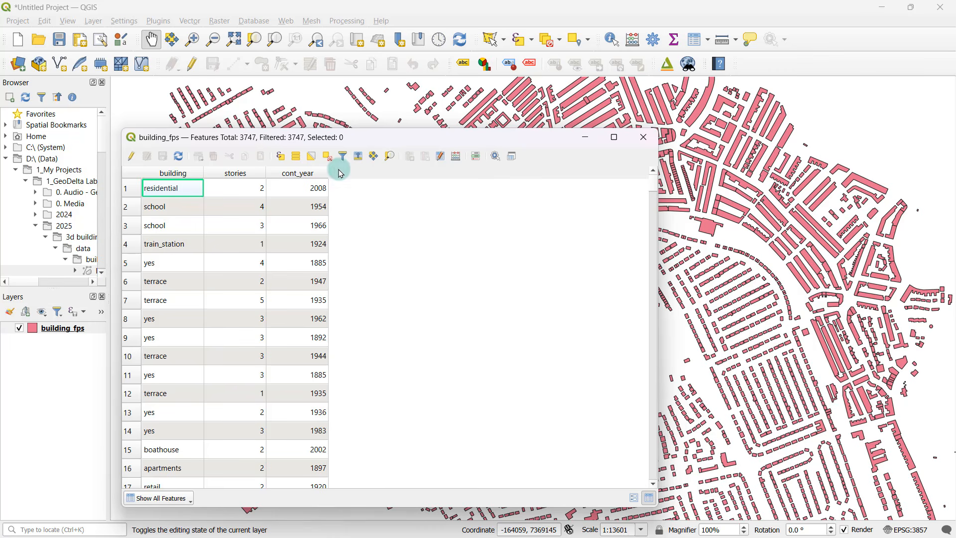
{"action": "left_click", "coordinate": [458, 158]}
{"action": "left_click_drag", "start_coordinate": [575, 104], "coordinate": [647, 130]}
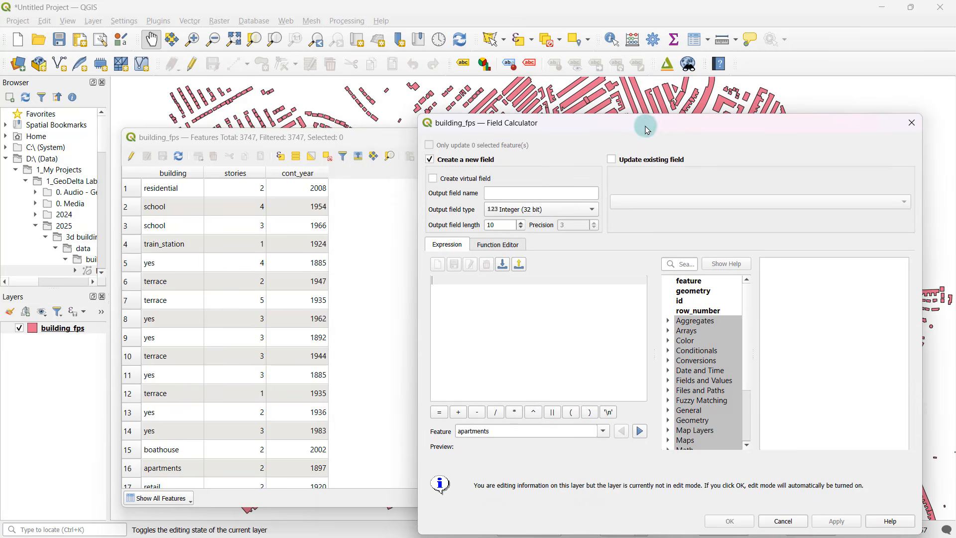
{"action": "left_click", "coordinate": [507, 188]}
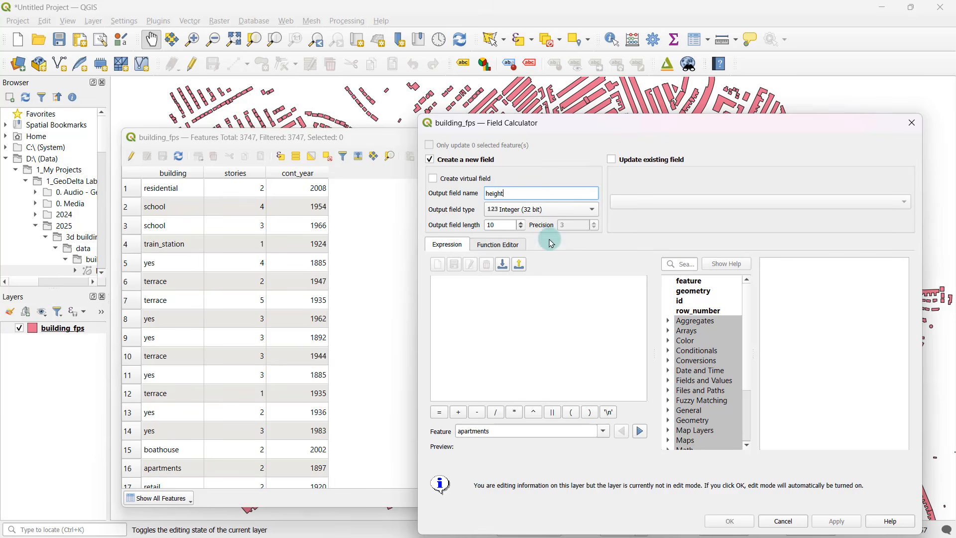
{"action": "left_click", "coordinate": [520, 212]}
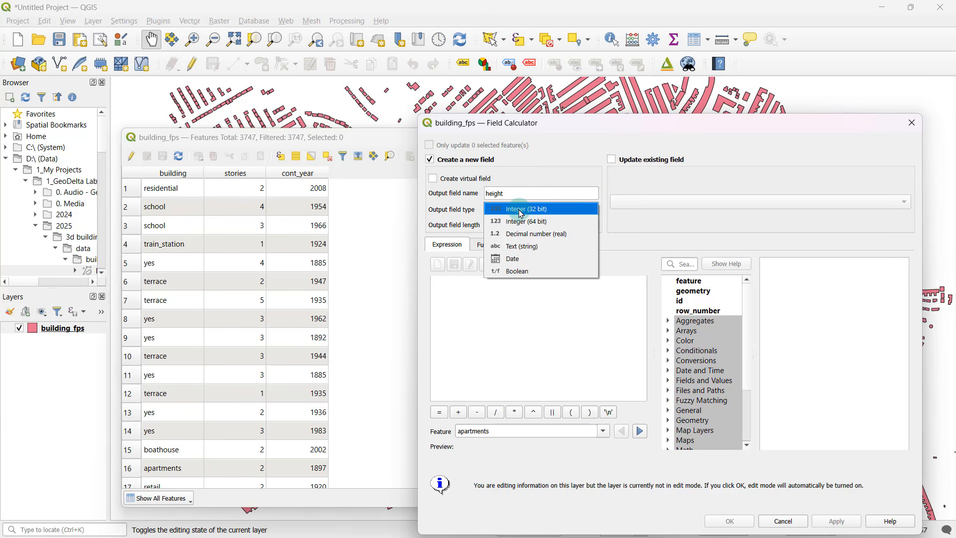
{"action": "left_click", "coordinate": [551, 240]}
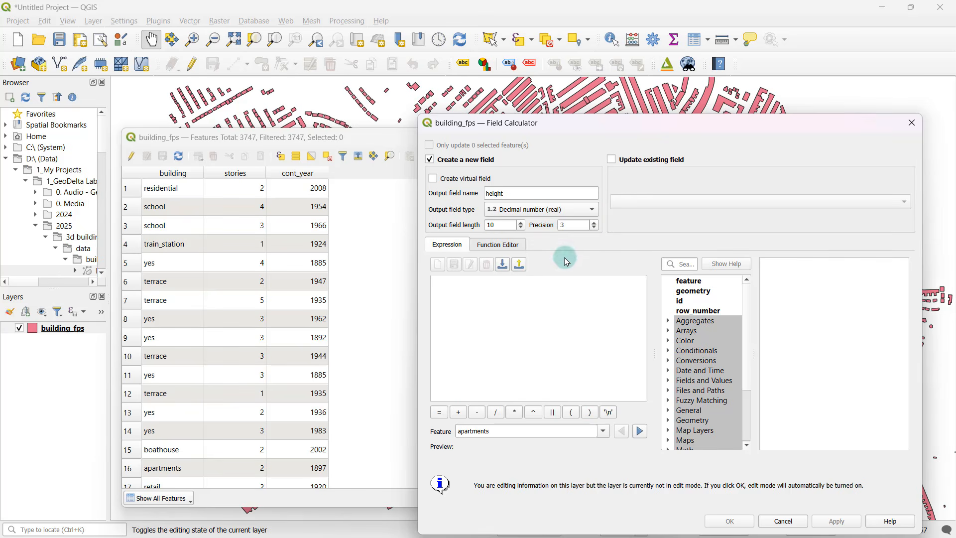
Calculate the height field with the expression 2.5 * "stories", apply it and close the Field Calculator.
{"action": "left_click", "coordinate": [476, 288]}
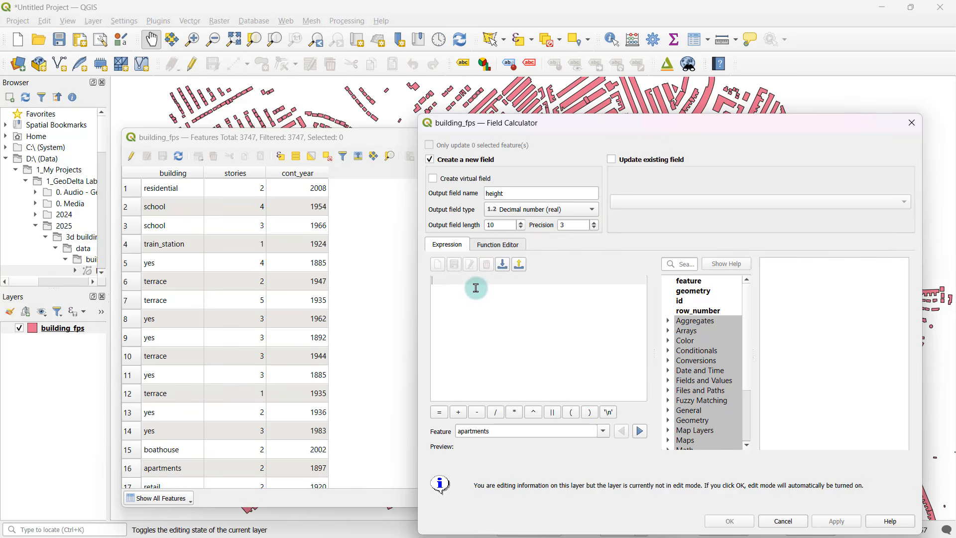
{"action": "type", "text": "2.5"}
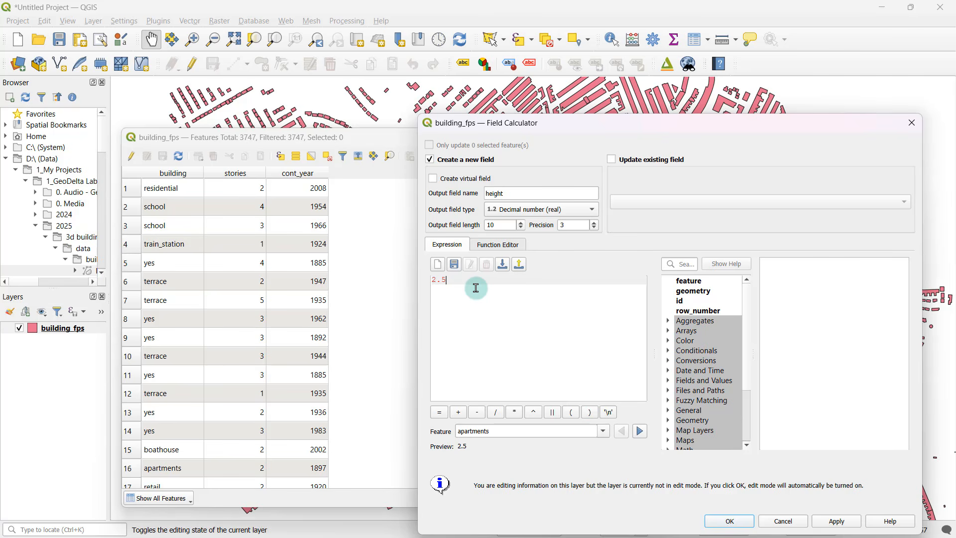
{"action": "type", "text": "*"}
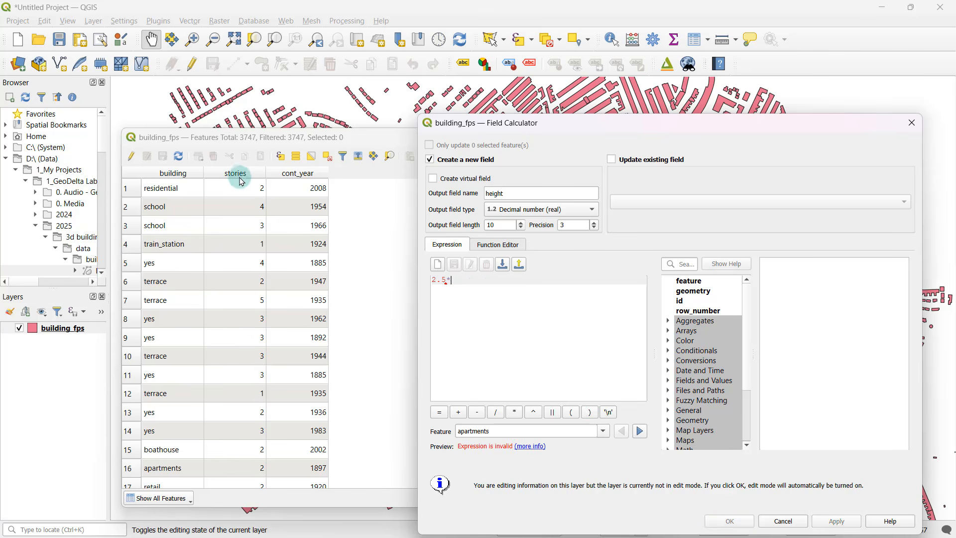
{"action": "double_click", "coordinate": [710, 382]}
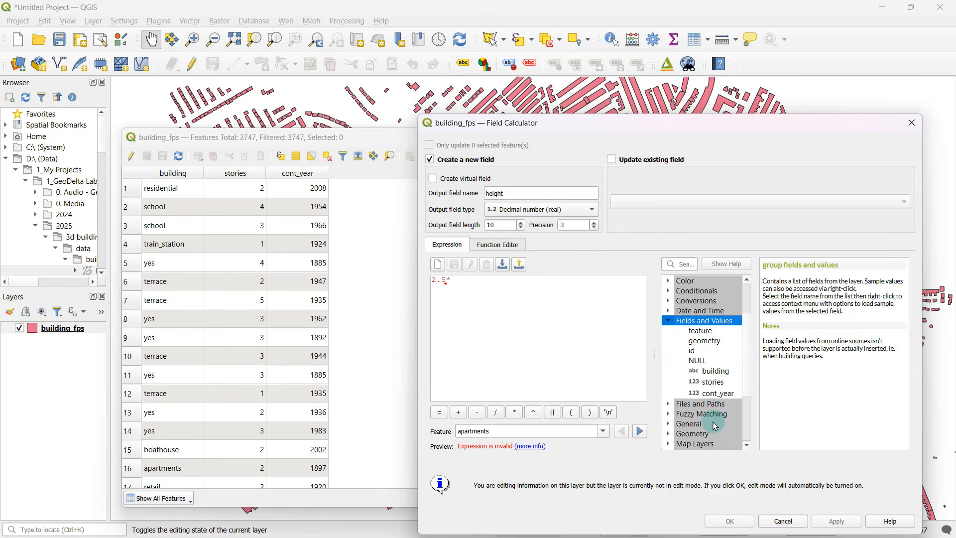
{"action": "double_click", "coordinate": [714, 382]}
{"action": "left_click_drag", "start_coordinate": [432, 280], "coordinate": [512, 286]}
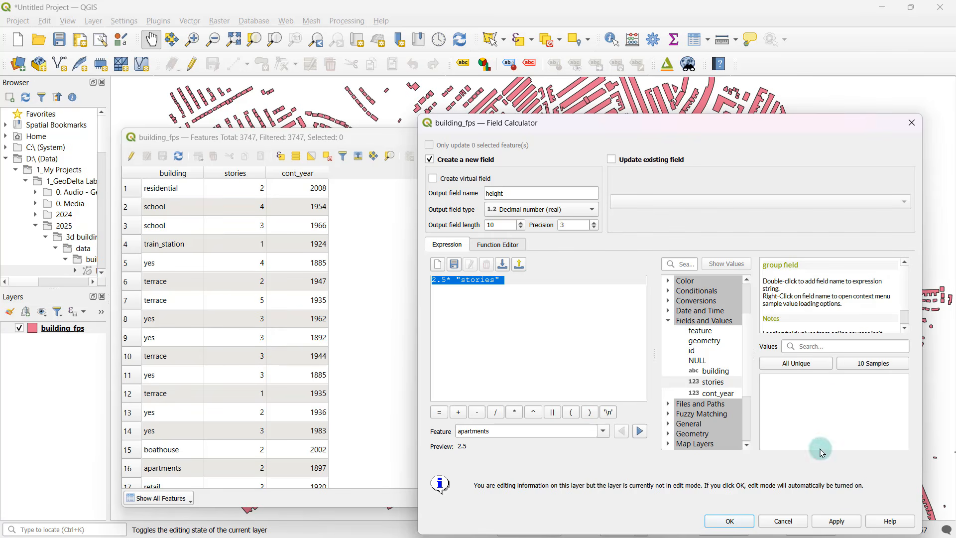
{"action": "left_click", "coordinate": [843, 522]}
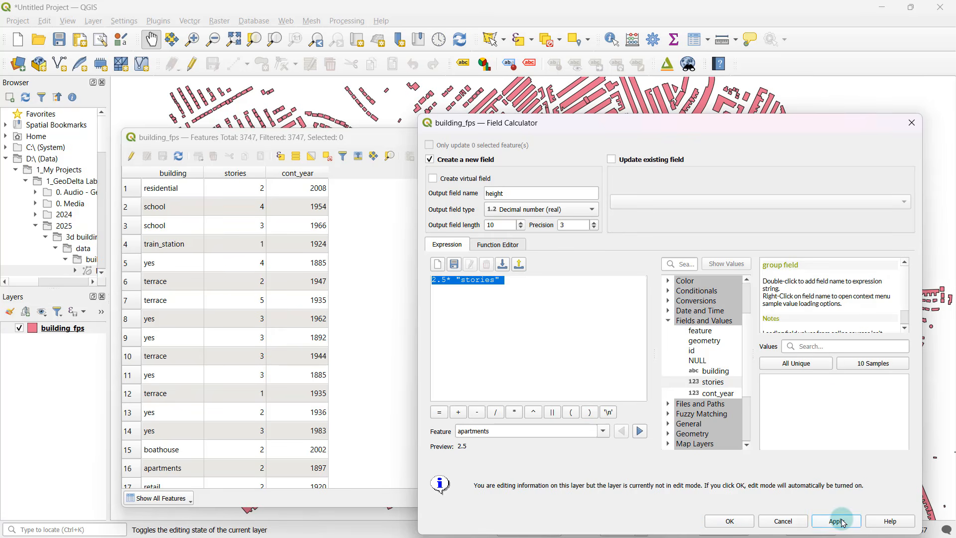
{"action": "left_click", "coordinate": [912, 123]}
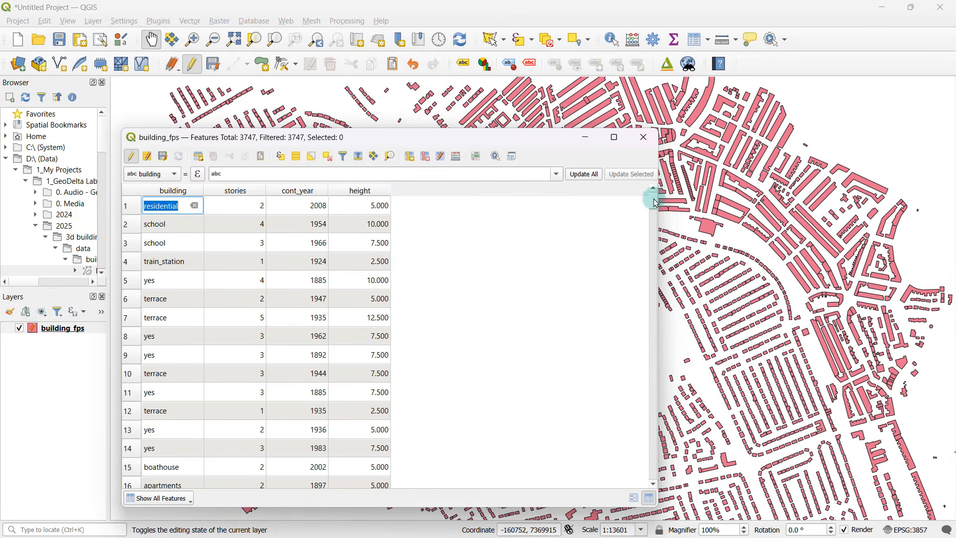
Save the edits to the building_fps layer, end its editing mode and close the attribute table.
{"action": "mouse_move", "coordinate": [653, 196]}
{"action": "left_mouse_down"}
{"action": "mouse_move", "coordinate": [655, 472]}
{"action": "mouse_move", "coordinate": [638, 320]}
{"action": "mouse_move", "coordinate": [653, 189]}
{"action": "left_mouse_up"}
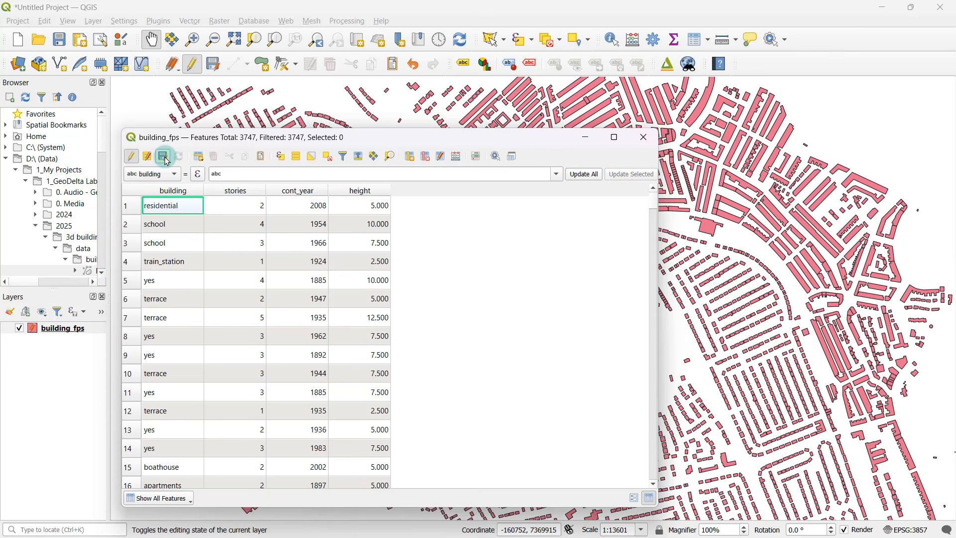
{"action": "left_click", "coordinate": [164, 157]}
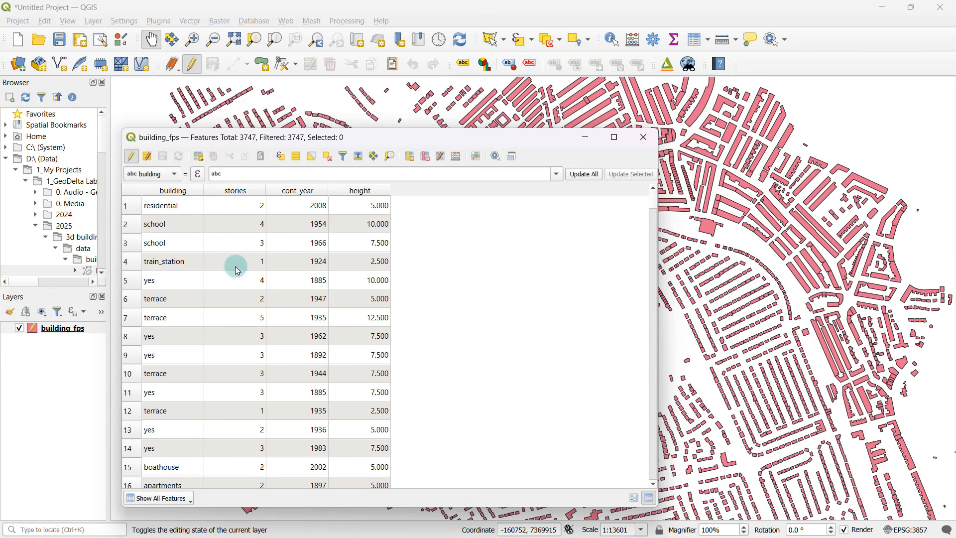
{"action": "left_click", "coordinate": [134, 158]}
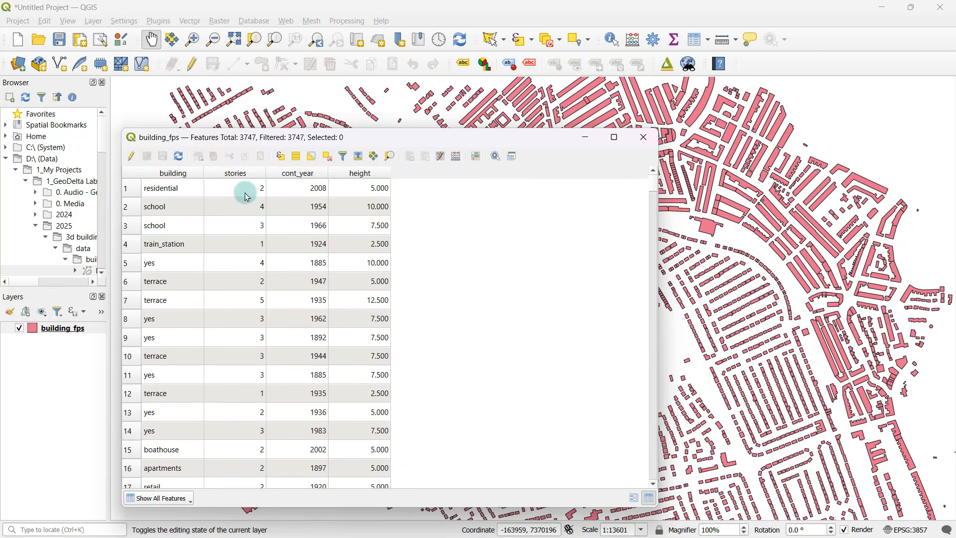
{"action": "left_click", "coordinate": [645, 138]}
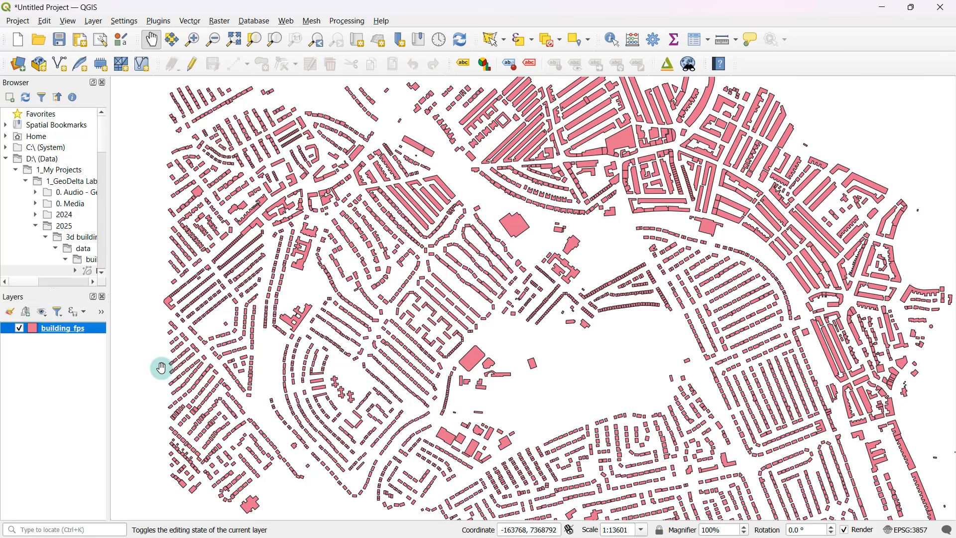
Set the 3D view rendering of the building_fps layer to Single Symbol in its layer properties.
{"action": "right_click", "coordinate": [71, 334]}
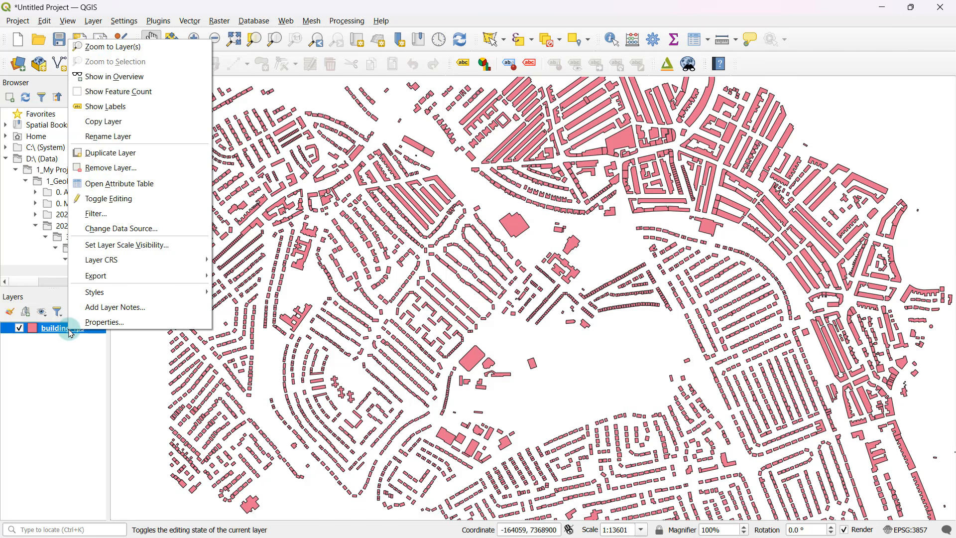
{"action": "left_click", "coordinate": [116, 321]}
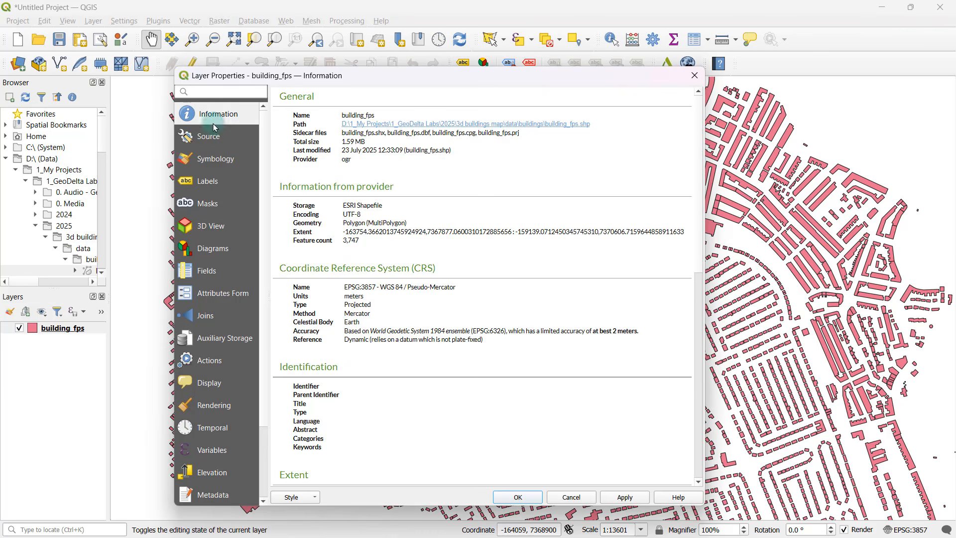
{"action": "left_click", "coordinate": [222, 227]}
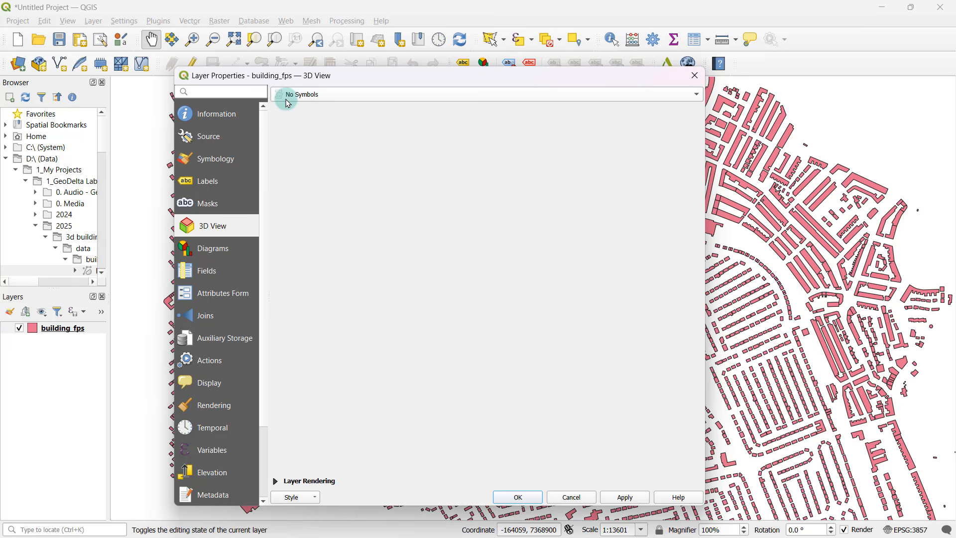
{"action": "left_click", "coordinate": [306, 96]}
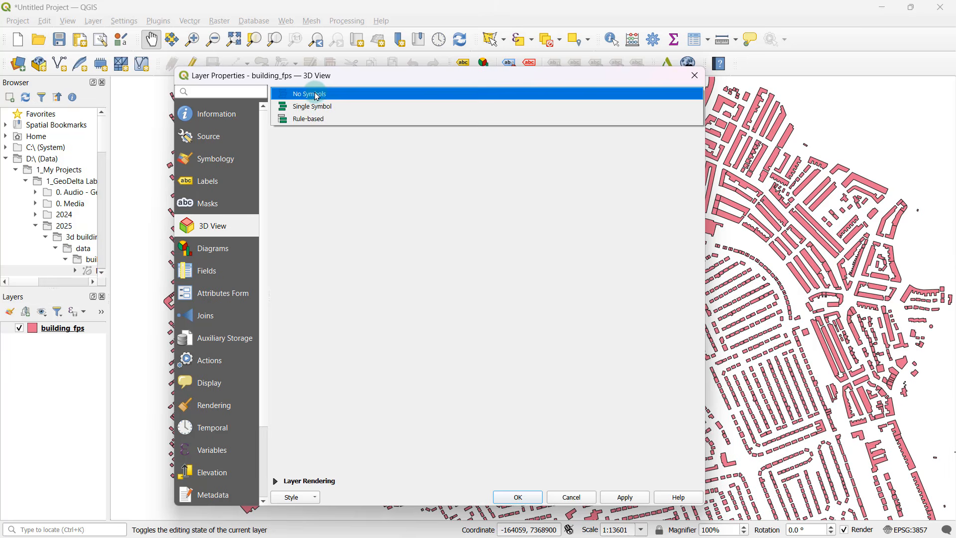
{"action": "left_click", "coordinate": [328, 149]}
{"action": "left_click", "coordinate": [327, 94]}
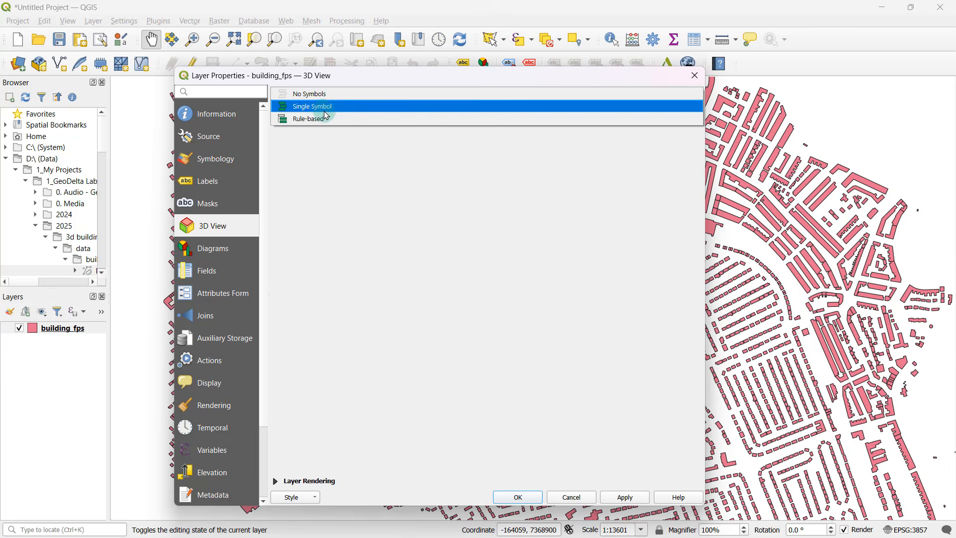
{"action": "left_click", "coordinate": [329, 108]}
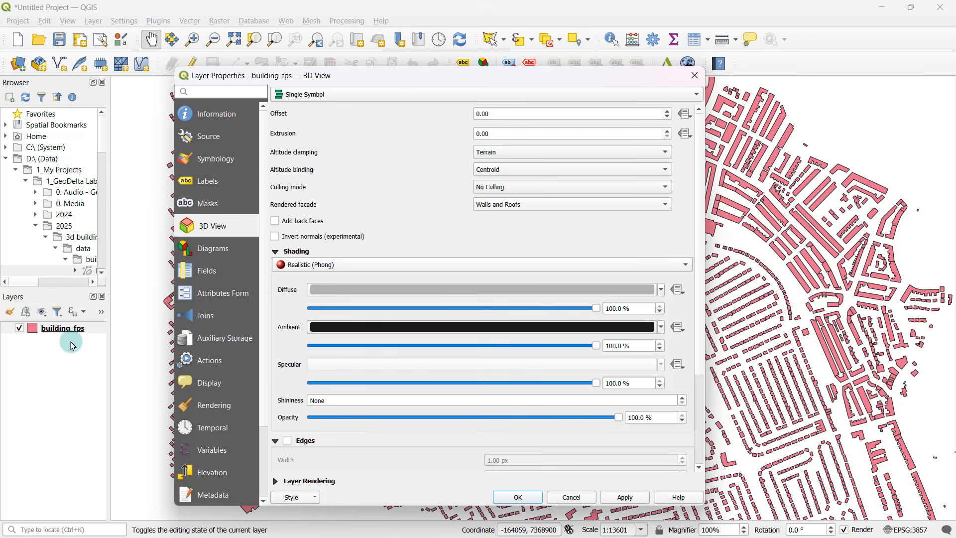
Set the extrusion of the building_fps 3D symbol to 15, apply it and close the layer properties.
{"action": "left_click", "coordinate": [503, 134]}
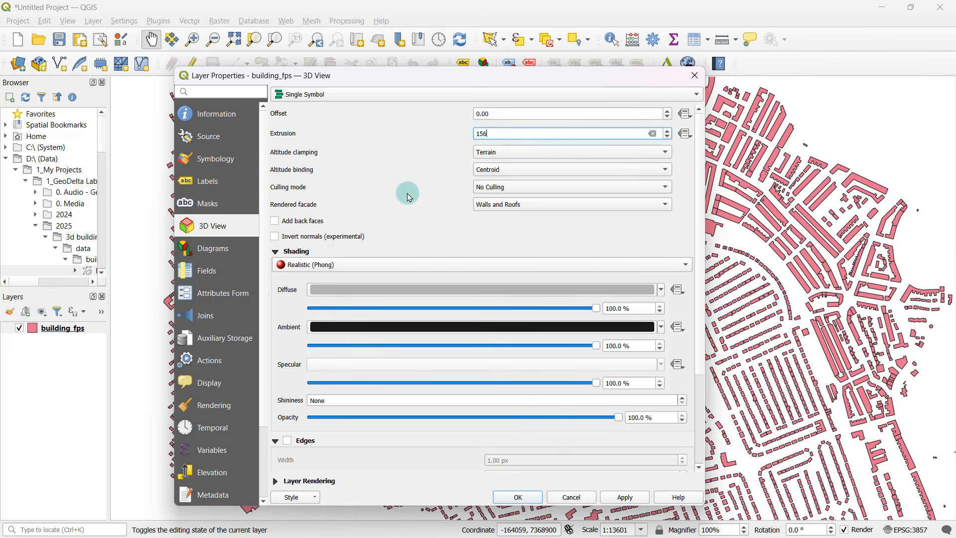
{"action": "left_click", "coordinate": [410, 133]}
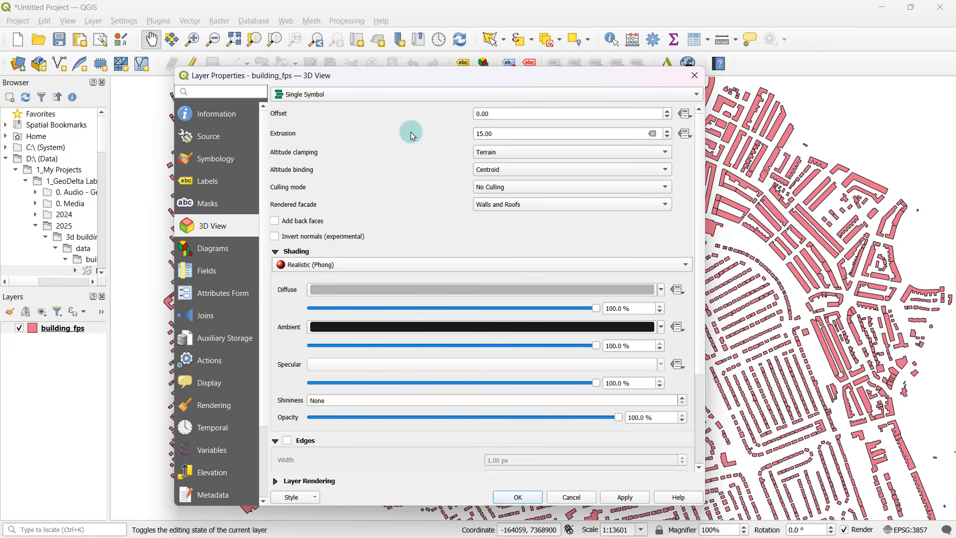
{"action": "left_click", "coordinate": [626, 498]}
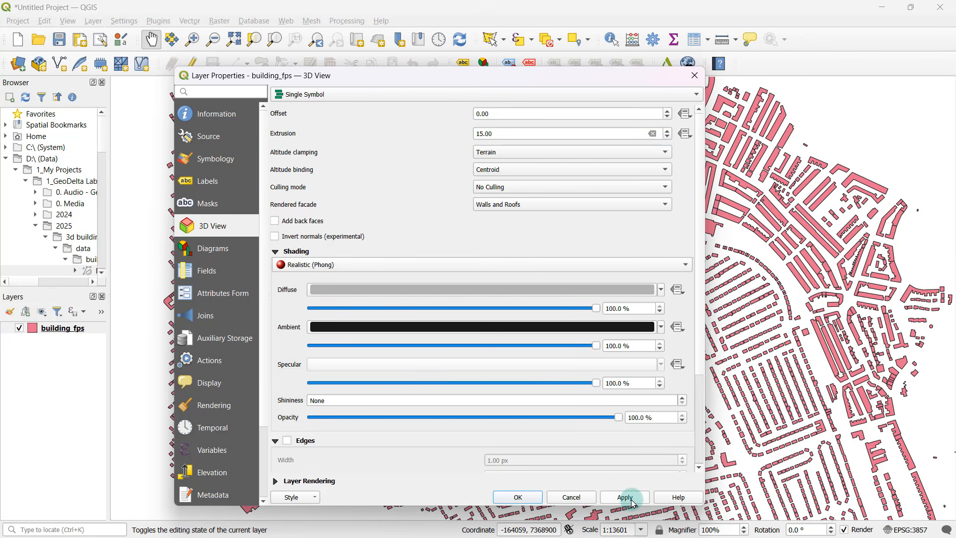
{"action": "left_click", "coordinate": [518, 497]}
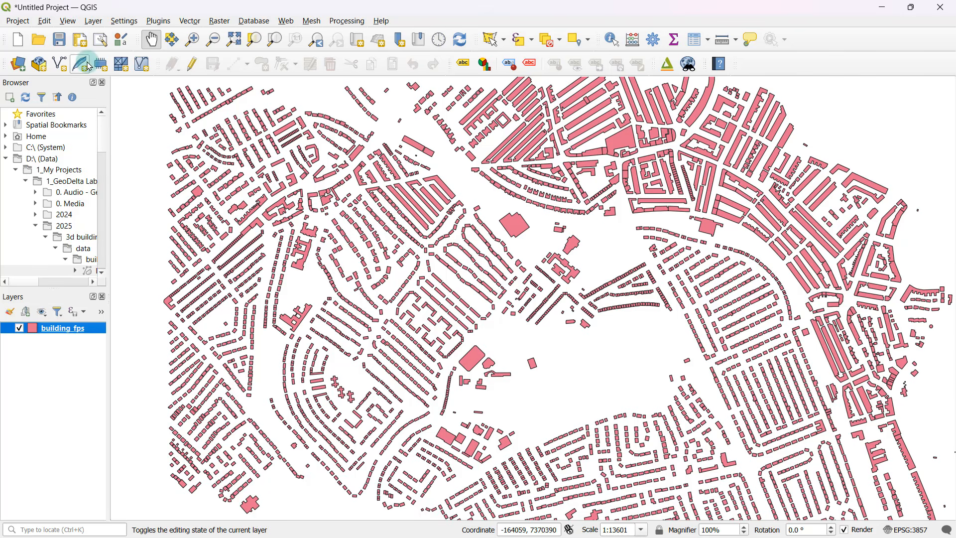
Open a new 3D map view of the project, move its window aside and enlarge it.
{"action": "left_click", "coordinate": [65, 22]}
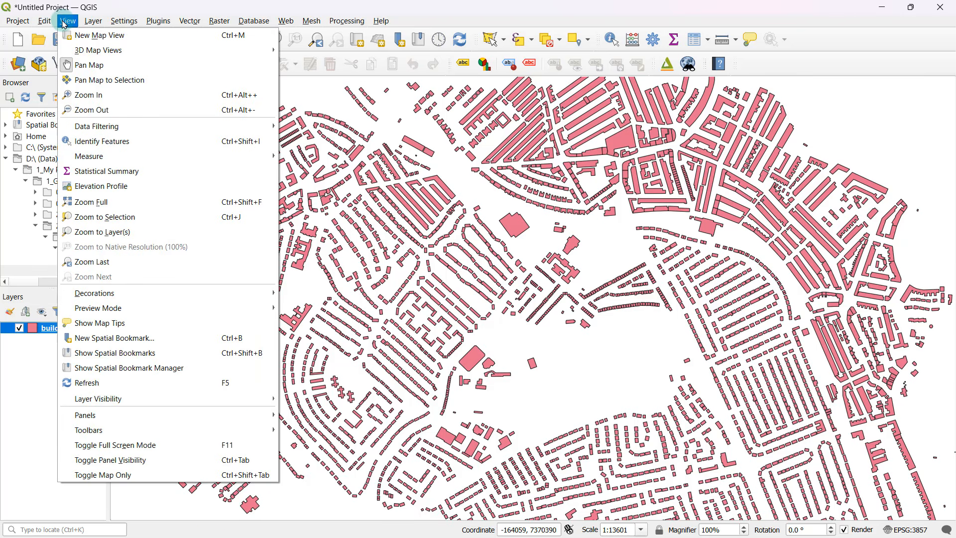
{"action": "mouse_move", "coordinate": [97, 56]}
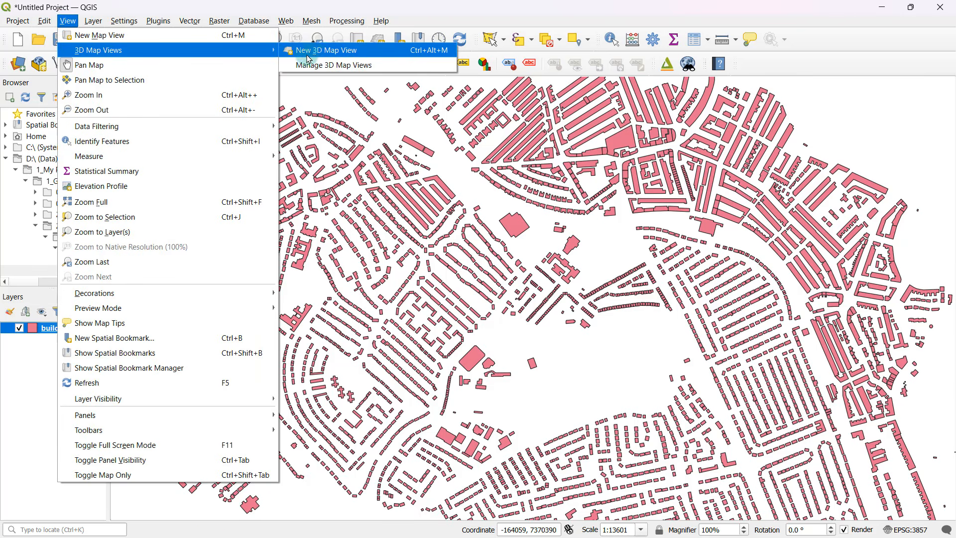
{"action": "left_click", "coordinate": [352, 51]}
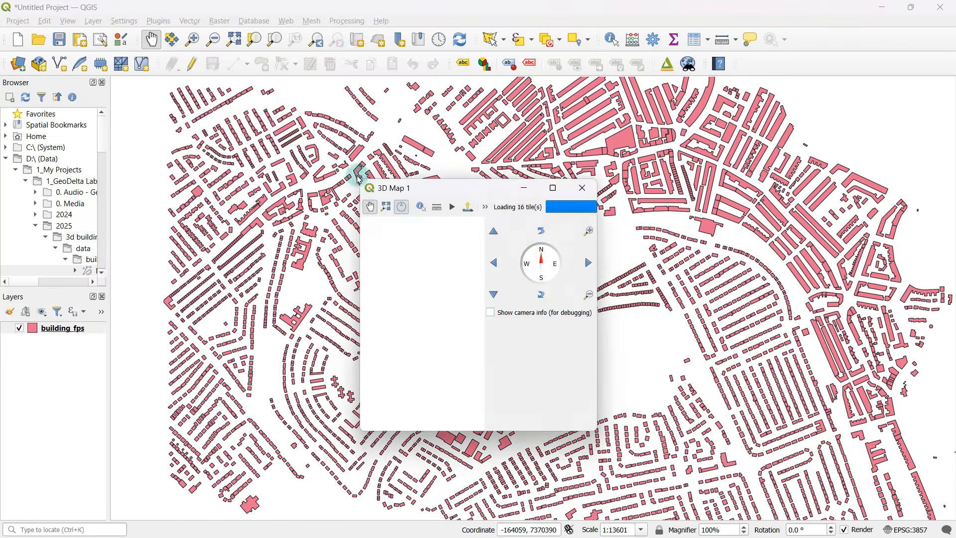
{"action": "left_click_drag", "start_coordinate": [473, 189], "coordinate": [309, 92]}
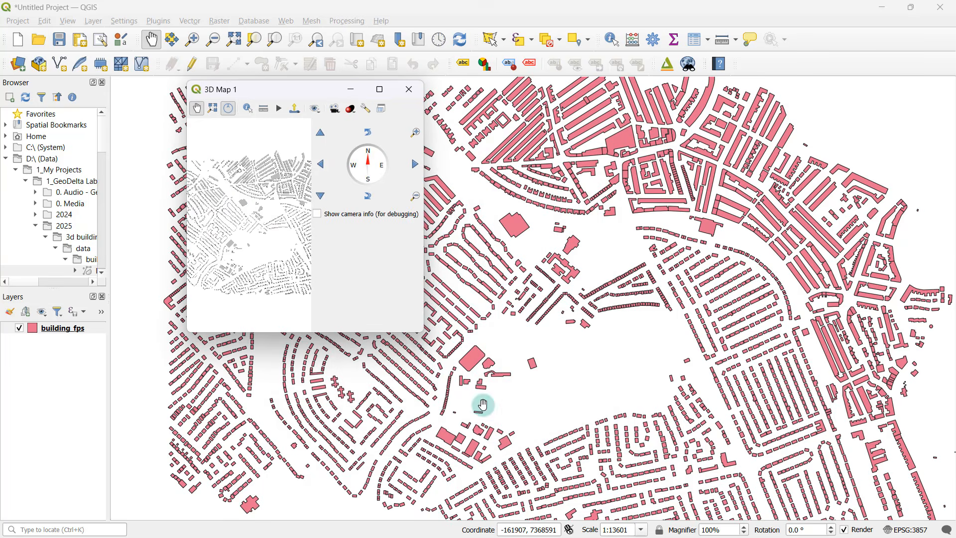
{"action": "left_click_drag", "start_coordinate": [424, 332], "coordinate": [898, 481]}
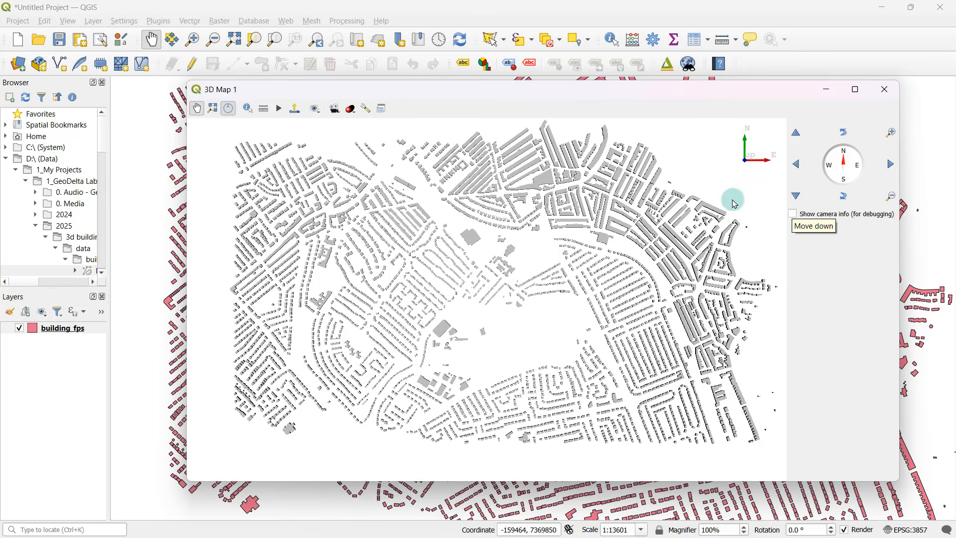
Examine the extruded buildings from above by moving and zooming the 3D map in several directions.
{"action": "left_click", "coordinate": [800, 165]}
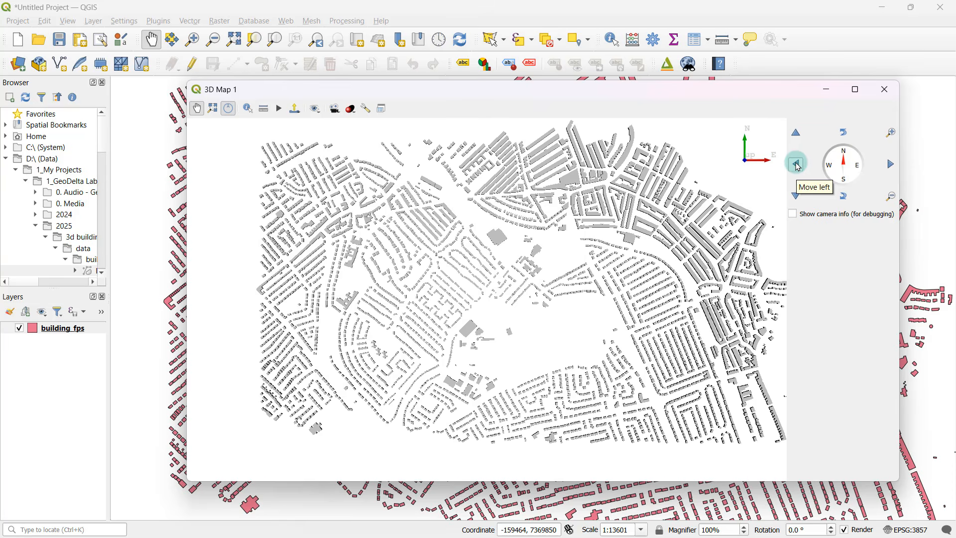
{"action": "left_click", "coordinate": [892, 165]}
{"action": "left_click", "coordinate": [798, 133]}
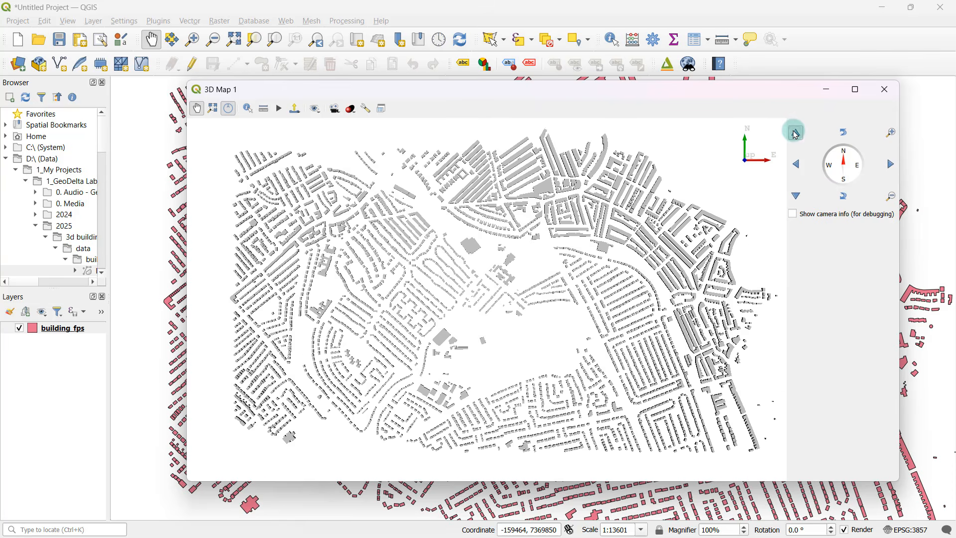
{"action": "left_click", "coordinate": [798, 196]}
{"action": "left_click", "coordinate": [888, 157]}
{"action": "left_click", "coordinate": [895, 133]}
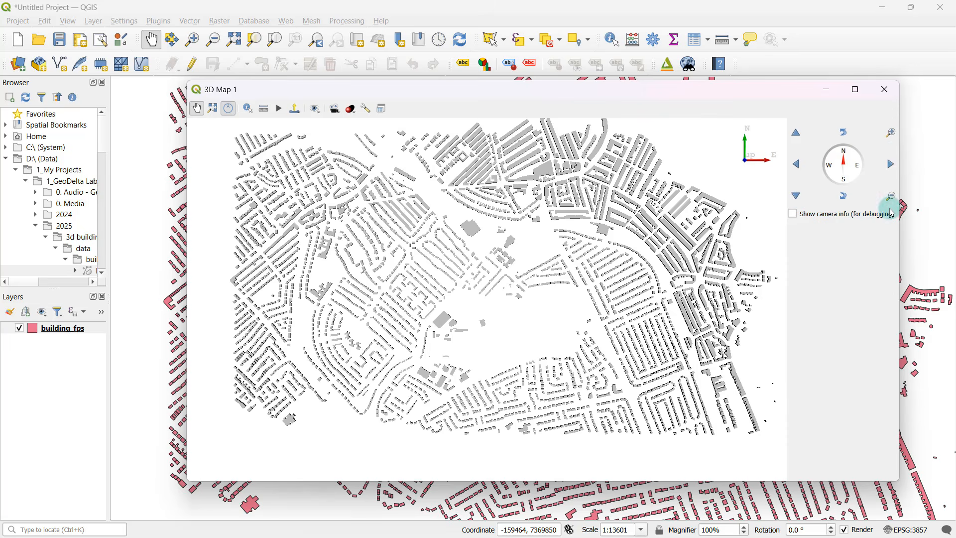
{"action": "left_click", "coordinate": [890, 133]}
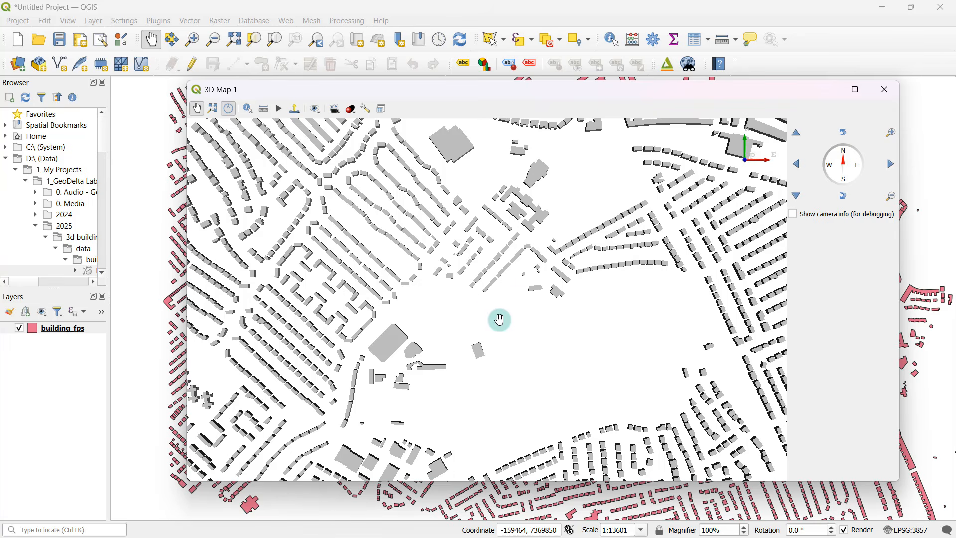
{"action": "scroll", "coordinate": [500, 318], "scroll_direction": "down", "scroll_amount": 6}
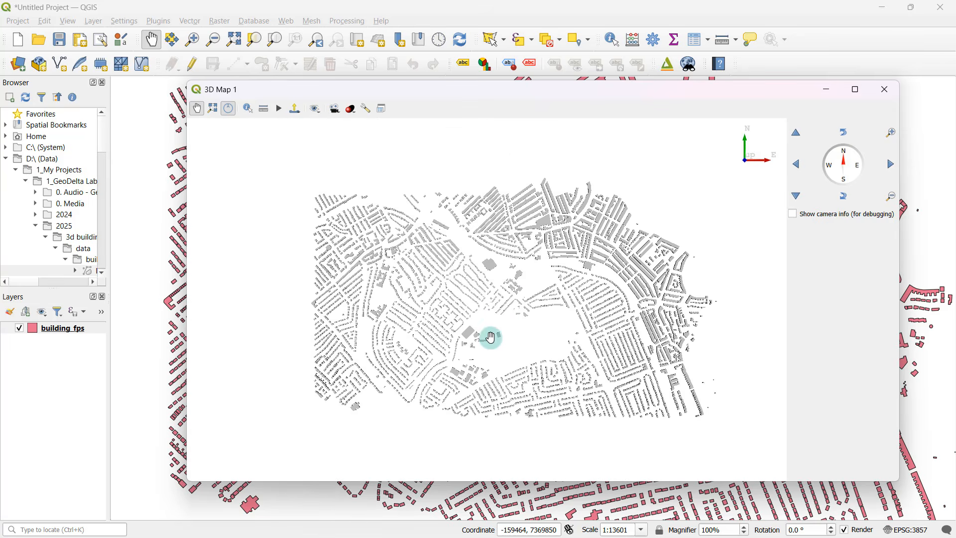
{"action": "scroll", "coordinate": [431, 335], "scroll_direction": "up", "scroll_amount": 5}
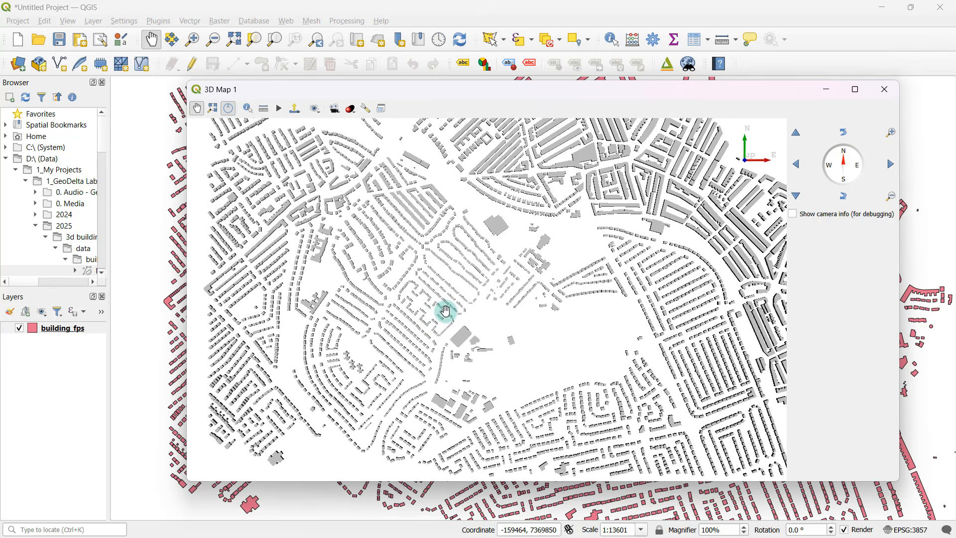
{"action": "scroll", "coordinate": [421, 315], "scroll_direction": "up", "scroll_amount": 5}
{"action": "scroll", "coordinate": [428, 314], "scroll_direction": "up", "scroll_amount": 2}
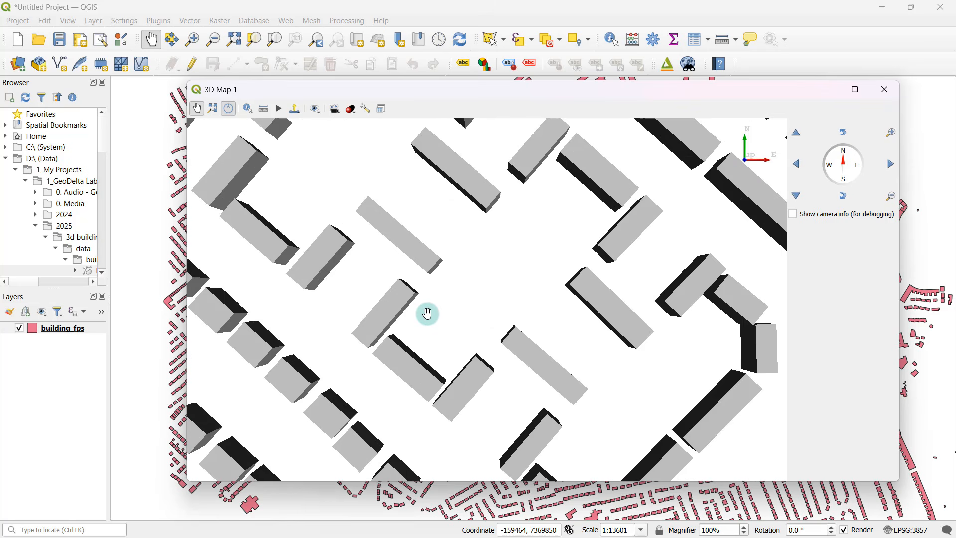
{"action": "scroll", "coordinate": [427, 315], "scroll_direction": "down", "scroll_amount": 7}
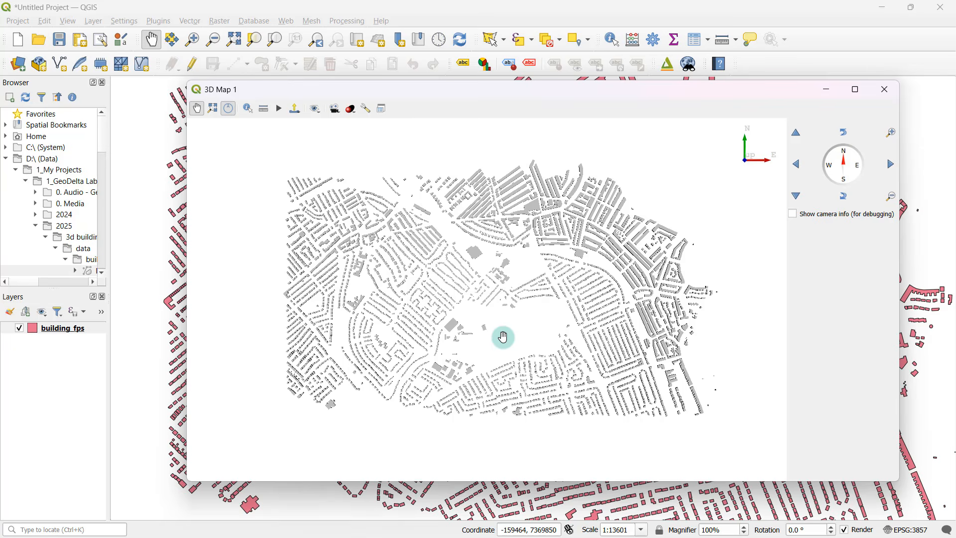
Inspect the extruded buildings from tilted, closer viewpoints across the 3D map.
{"action": "middle_click_drag", "start_coordinate": [506, 298], "coordinate": [536, 329]}
{"action": "scroll", "coordinate": [532, 342], "scroll_direction": "up", "scroll_amount": 2}
{"action": "scroll", "coordinate": [536, 326], "scroll_direction": "up", "scroll_amount": 3}
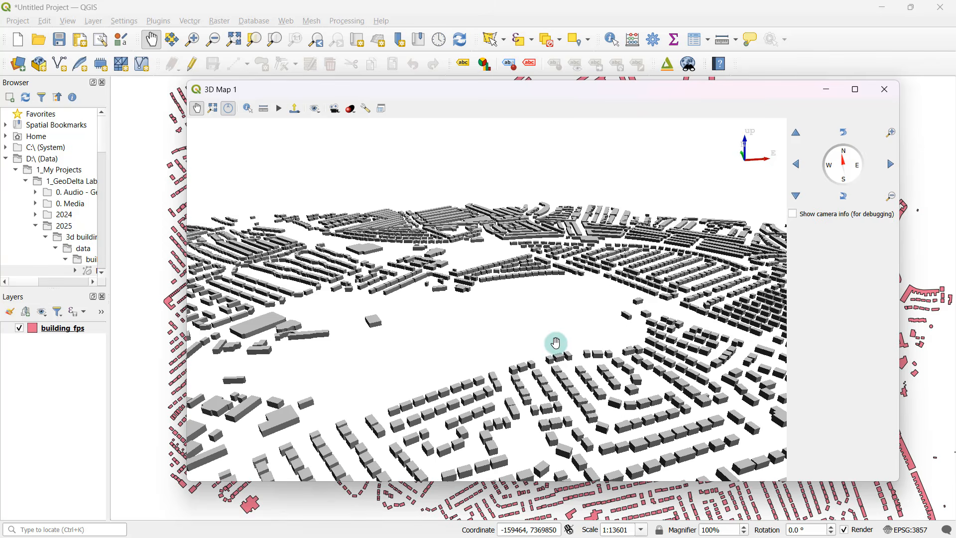
{"action": "left_click_drag", "start_coordinate": [557, 342], "coordinate": [542, 287]}
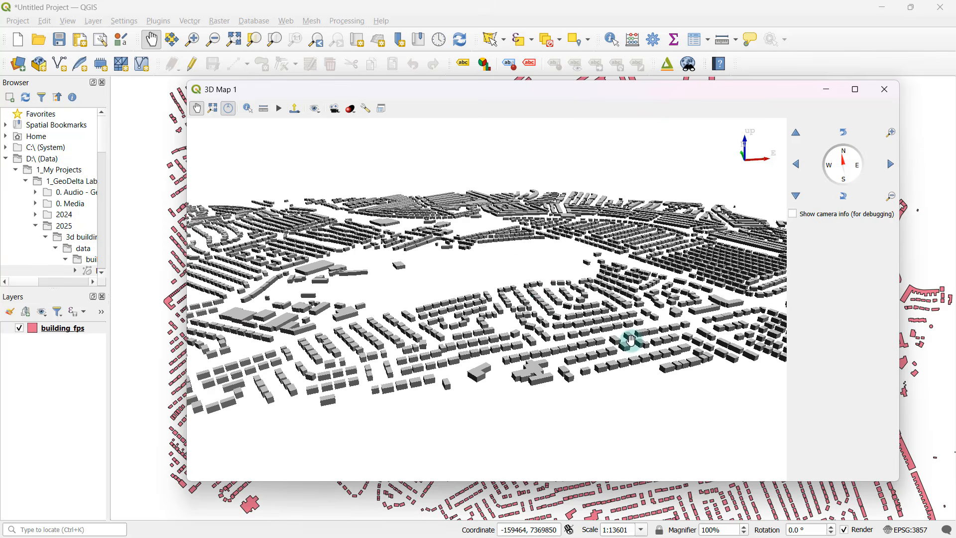
{"action": "left_click_drag", "start_coordinate": [632, 342], "coordinate": [599, 341]}
{"action": "left_click_drag", "start_coordinate": [665, 364], "coordinate": [434, 336]}
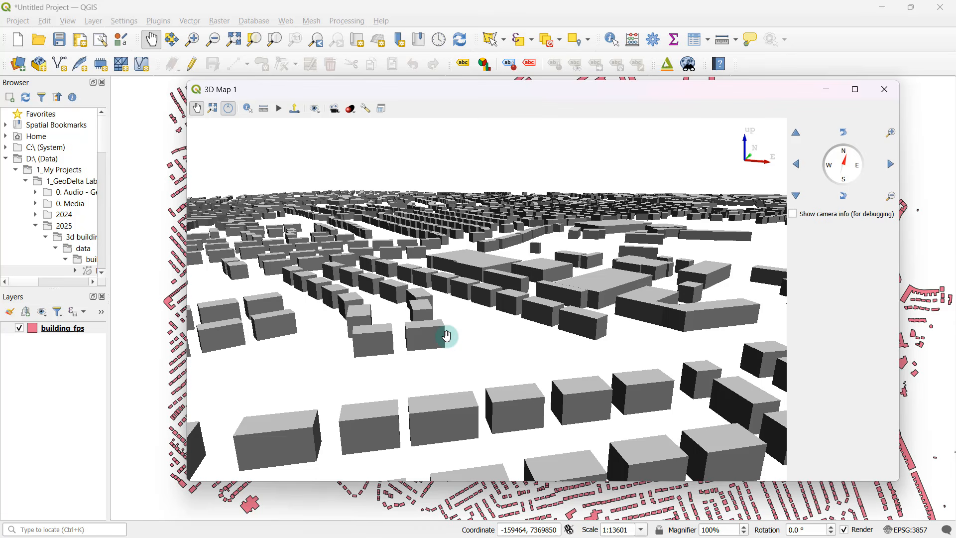
{"action": "left_click_drag", "start_coordinate": [412, 366], "coordinate": [561, 283]}
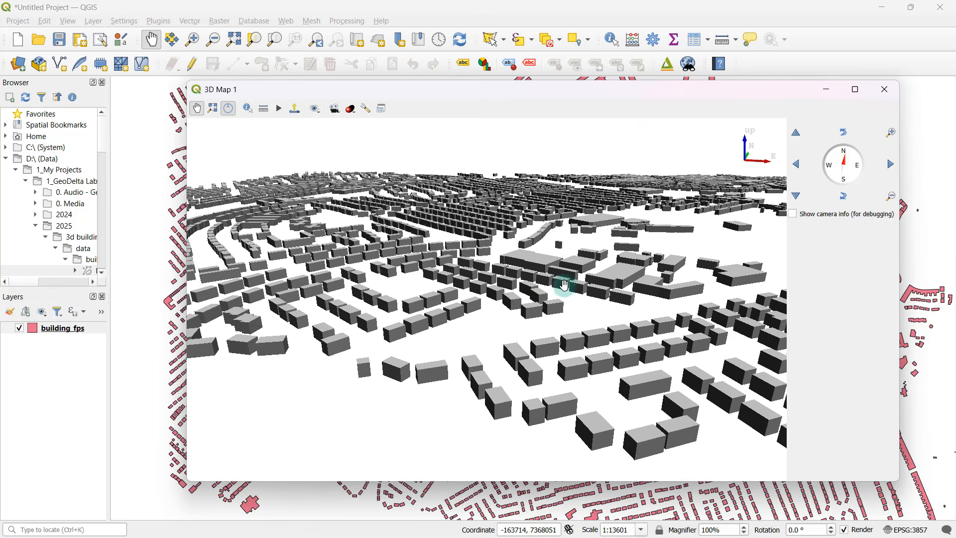
Set the extrusion of the building_fps 3D symbol to 45, apply it and close the layer properties.
{"action": "left_click", "coordinate": [68, 329]}
{"action": "right_click", "coordinate": [65, 328]}
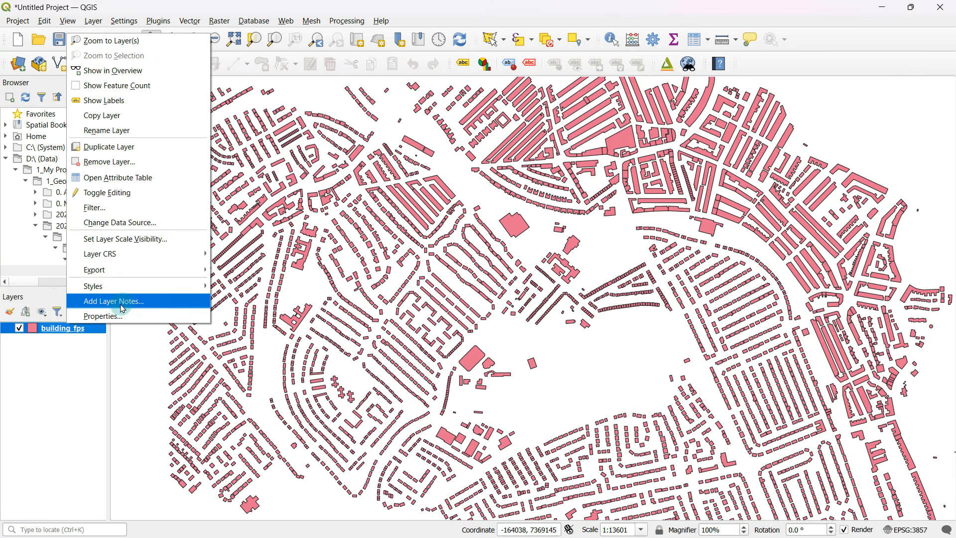
{"action": "left_click", "coordinate": [125, 315]}
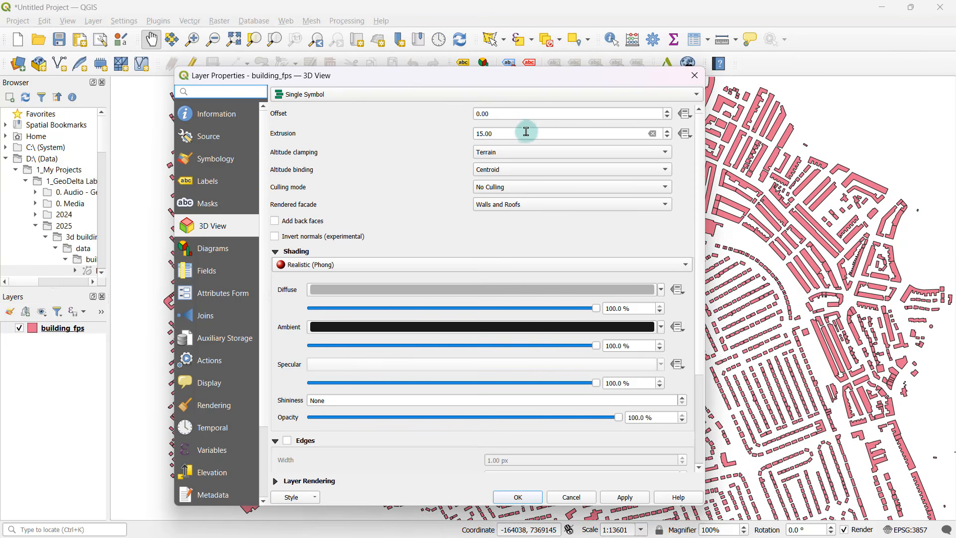
{"action": "left_click_drag", "start_coordinate": [512, 131], "coordinate": [455, 137]}
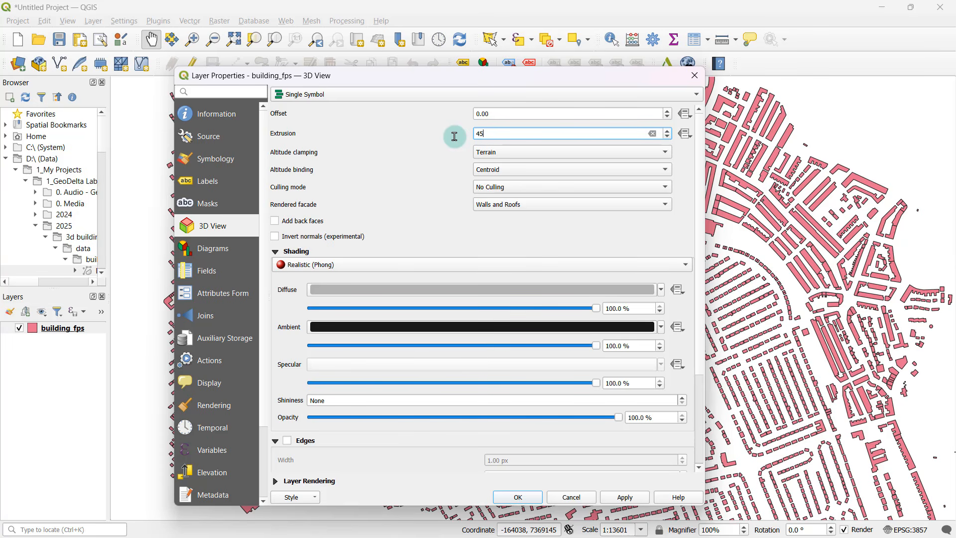
{"action": "left_click", "coordinate": [626, 498]}
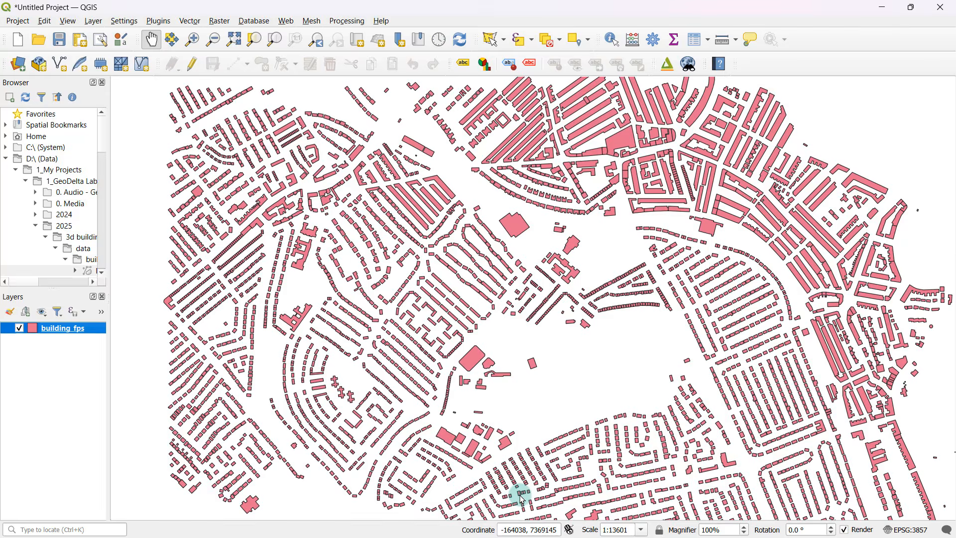
{"action": "left_click", "coordinate": [519, 496]}
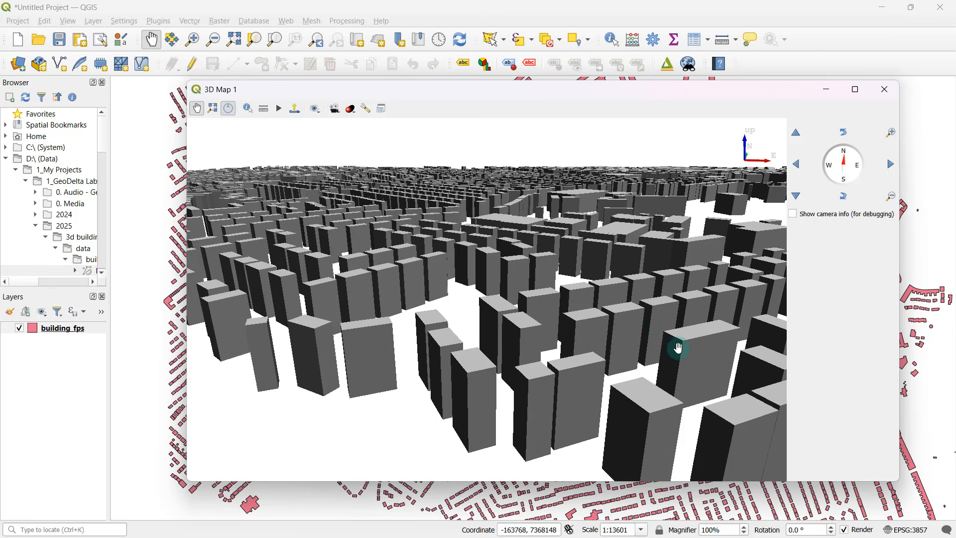
Examine the buildings with the 45 extrusion from different angles in the 3D map.
{"action": "middle_click_drag", "start_coordinate": [678, 348], "coordinate": [354, 360]}
{"action": "middle_click_drag", "start_coordinate": [692, 364], "coordinate": [473, 367]}
{"action": "middle_click_drag", "start_coordinate": [687, 336], "coordinate": [681, 376]}
{"action": "scroll", "coordinate": [604, 369], "scroll_direction": "down", "scroll_amount": 3}
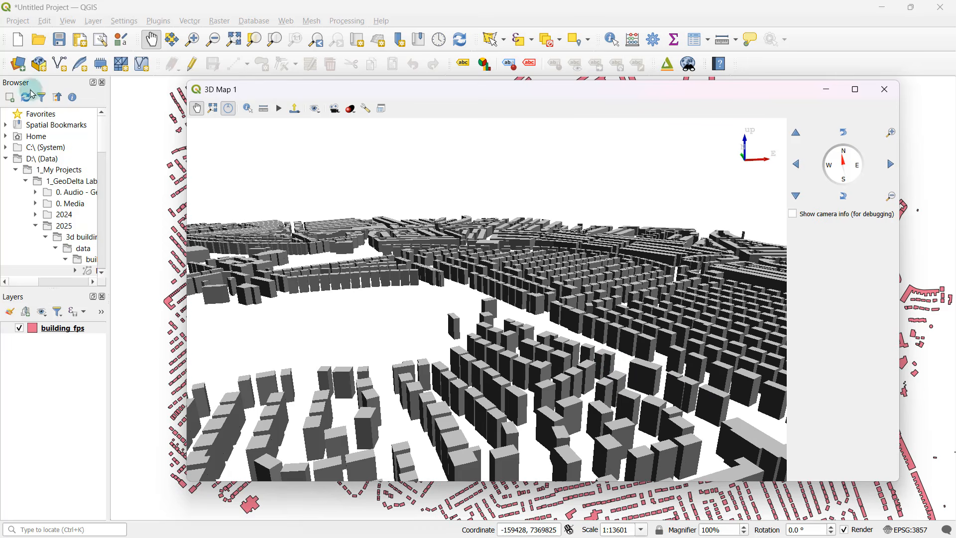
Open the building_fps attribute table and review the values in its height field.
{"action": "left_click", "coordinate": [78, 320]}
{"action": "left_click", "coordinate": [68, 334]}
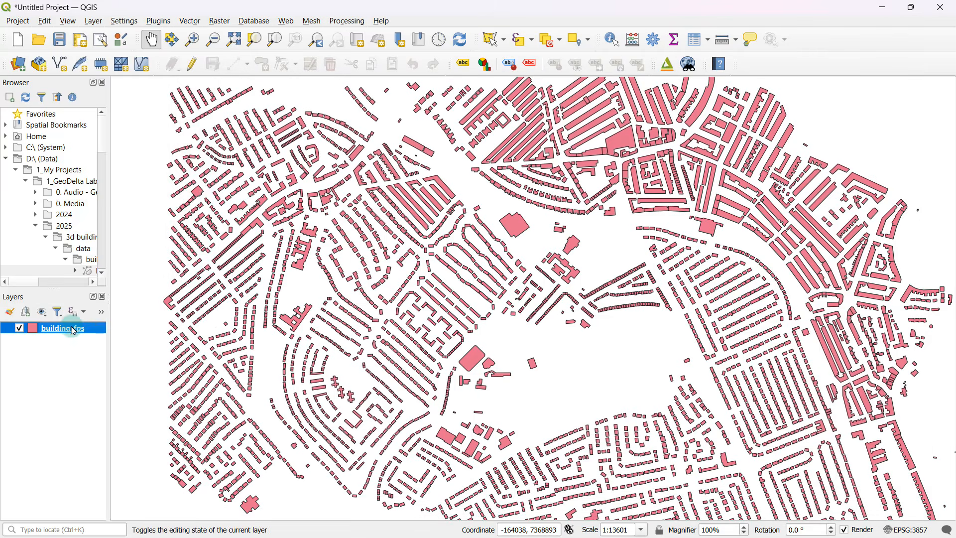
{"action": "right_click", "coordinate": [70, 328]}
{"action": "left_click", "coordinate": [153, 188]}
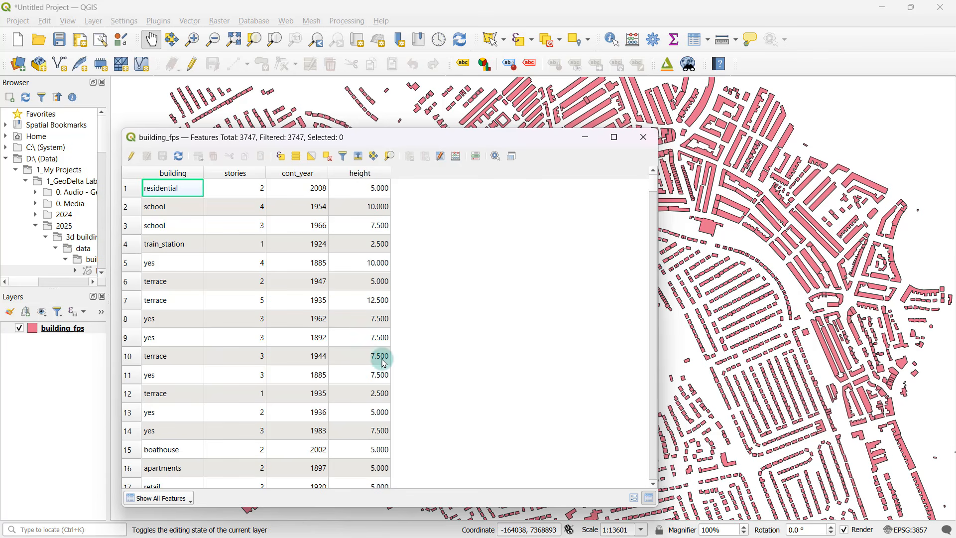
{"action": "left_click", "coordinate": [366, 207]}
{"action": "left_click", "coordinate": [360, 224]}
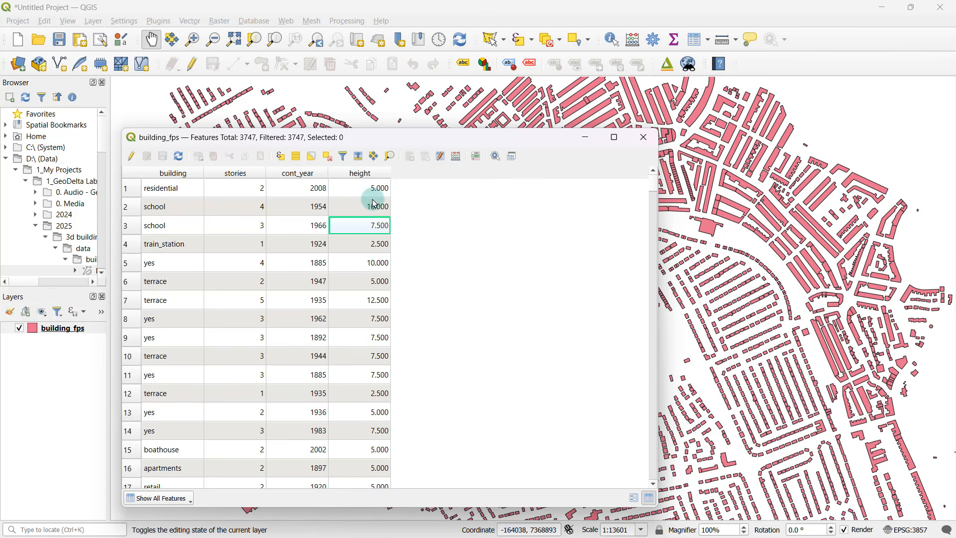
Set the building_fps extrusion to 0, add a data-defined override using the height field, and confirm the layer properties.
{"action": "left_click", "coordinate": [69, 330]}
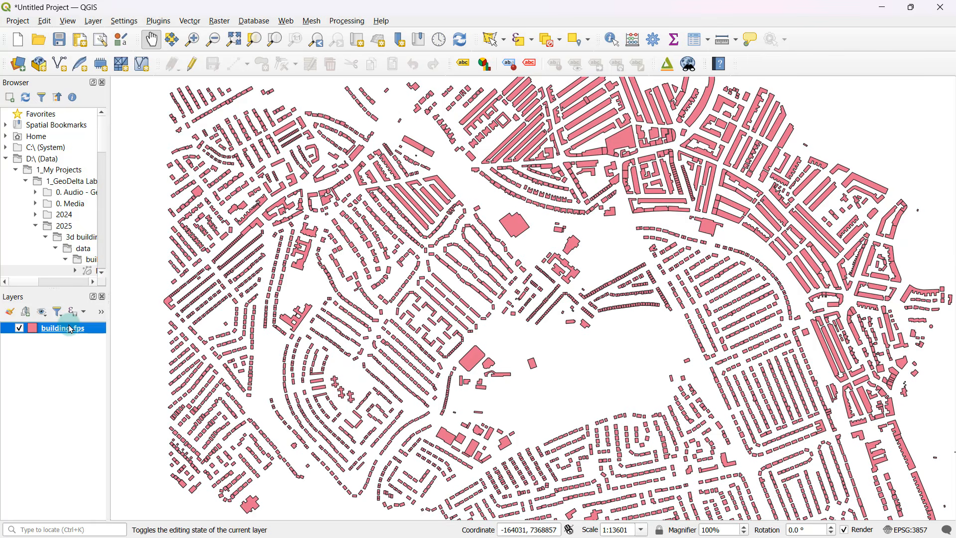
{"action": "right_click", "coordinate": [69, 328]}
{"action": "left_click", "coordinate": [112, 317]}
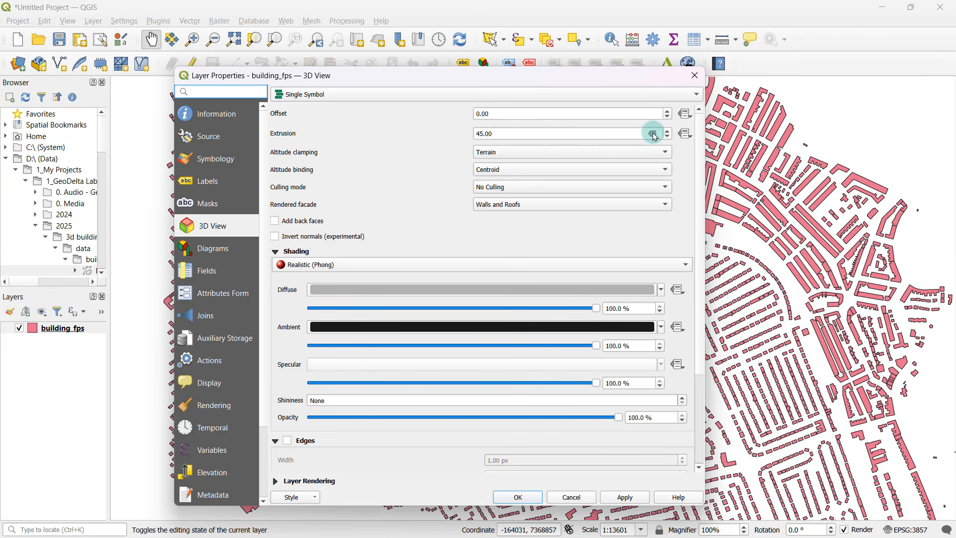
{"action": "left_click_drag", "start_coordinate": [498, 135], "coordinate": [430, 135]}
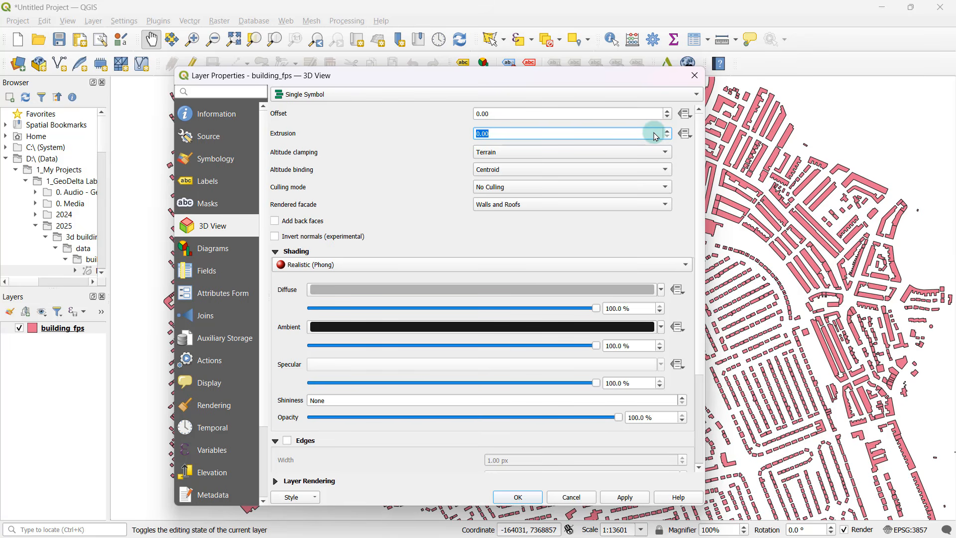
{"action": "left_click", "coordinate": [687, 134]}
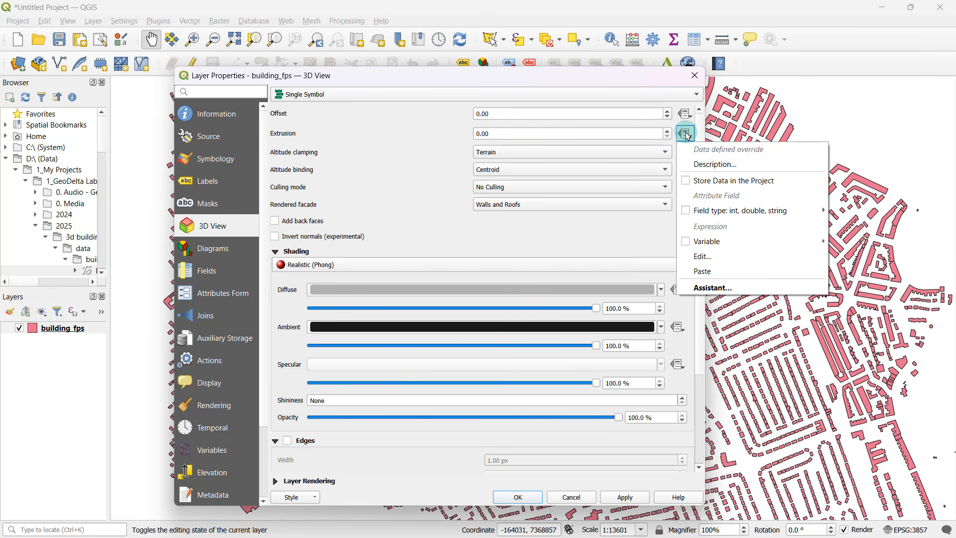
{"action": "mouse_move", "coordinate": [732, 212]}
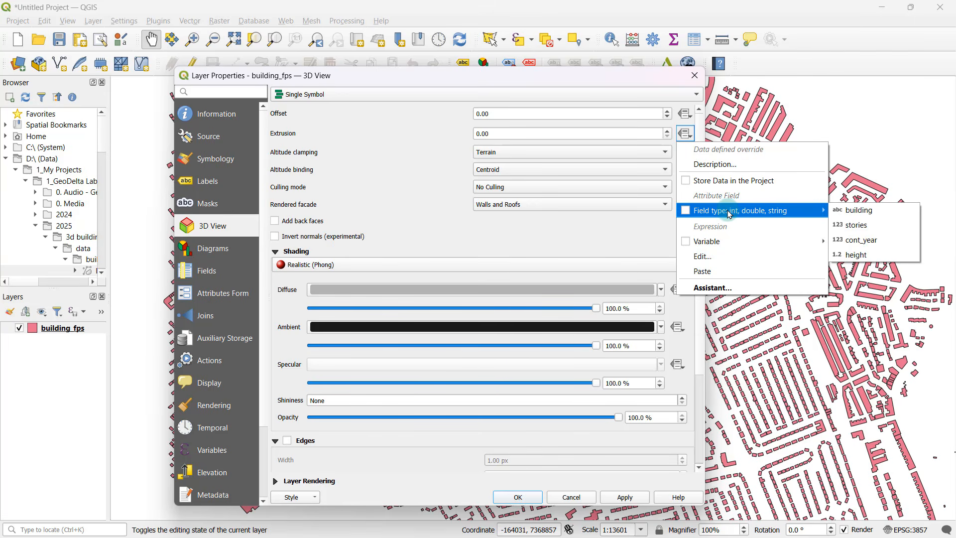
{"action": "left_click", "coordinate": [857, 255]}
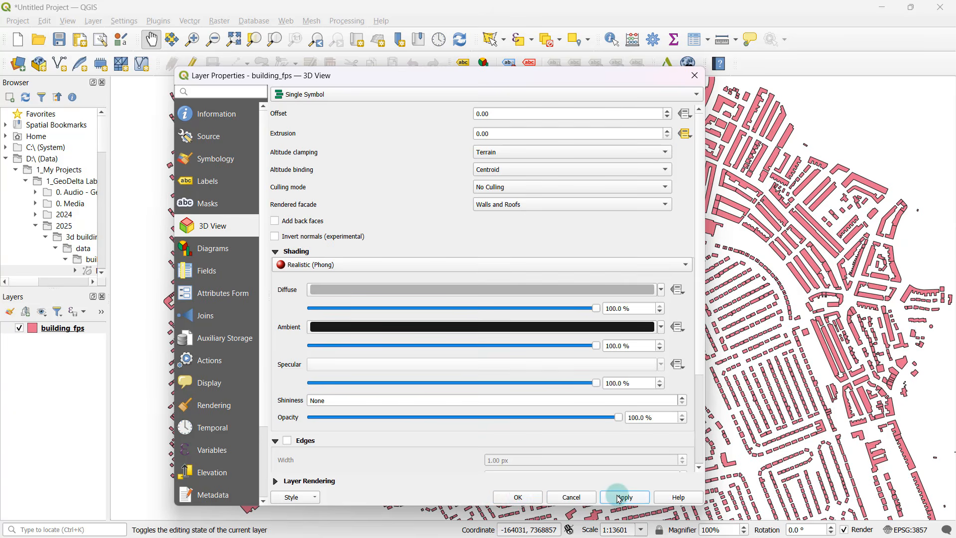
{"action": "left_click", "coordinate": [519, 496]}
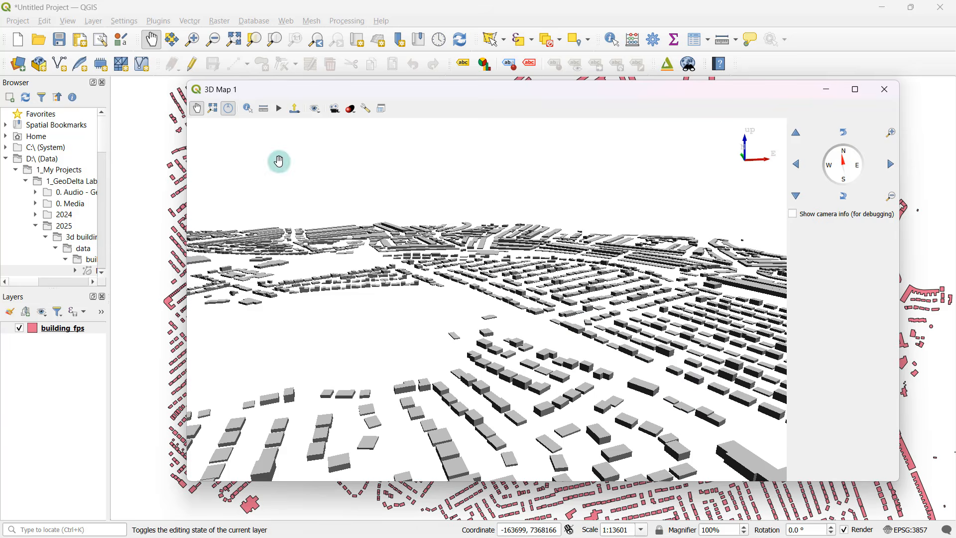
Examine the buildings extruded by their height field from several angles in the 3D map, then minimize its window.
{"action": "left_click_drag", "start_coordinate": [607, 375], "coordinate": [606, 301]}
{"action": "middle_click_drag", "start_coordinate": [680, 427], "coordinate": [678, 472]}
{"action": "scroll", "coordinate": [521, 409], "scroll_direction": "up", "scroll_amount": 3}
{"action": "left_click_drag", "start_coordinate": [643, 298], "coordinate": [558, 513]}
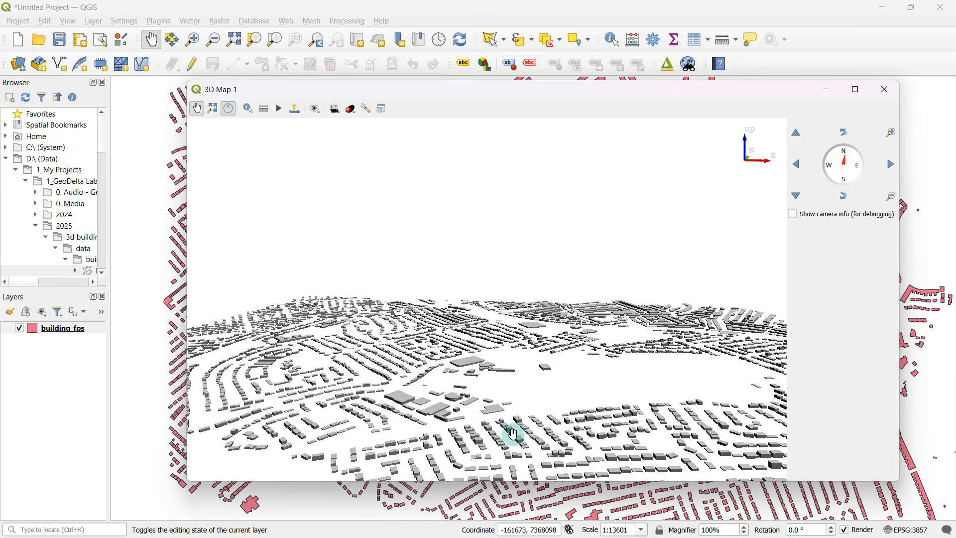
{"action": "left_click_drag", "start_coordinate": [514, 434], "coordinate": [593, 333]}
{"action": "scroll", "coordinate": [455, 367], "scroll_direction": "up", "scroll_amount": 2}
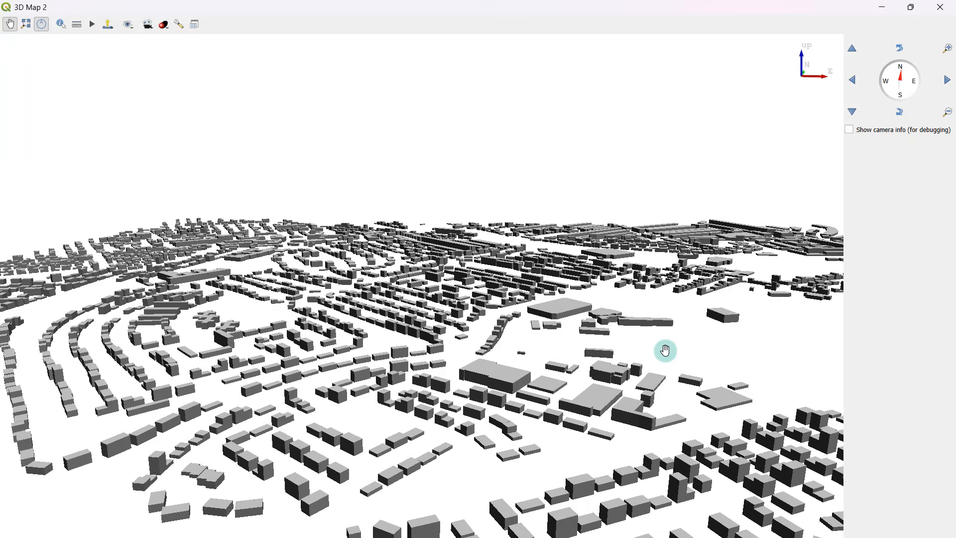
{"action": "mouse_move", "coordinate": [666, 350]}
{"action": "left_mouse_down"}
{"action": "mouse_move", "coordinate": [651, 314]}
{"action": "mouse_move", "coordinate": [657, 333]}
{"action": "left_mouse_up"}
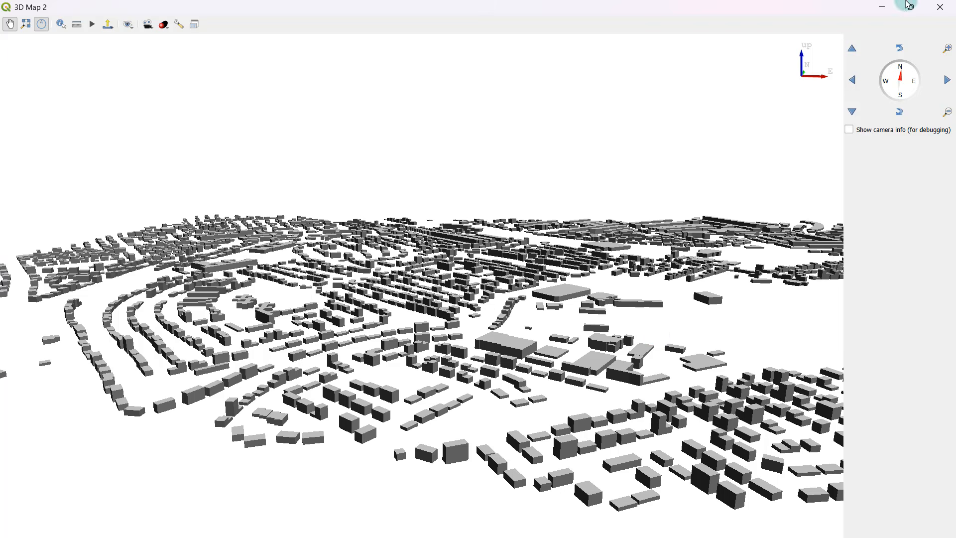
{"action": "left_click", "coordinate": [884, 7]}
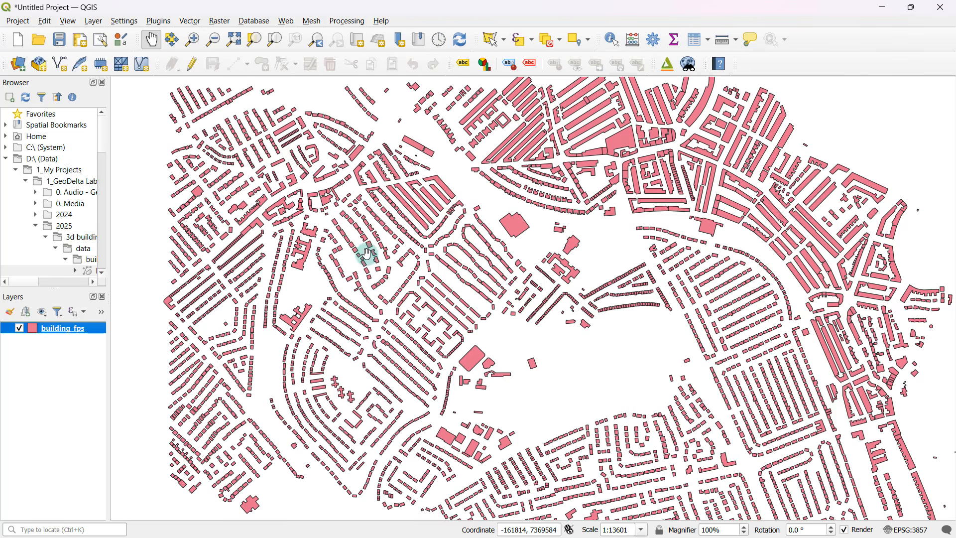
Add the OpenStreetMap basemap from the XYZ Tiles connections to the project.
{"action": "left_click_drag", "start_coordinate": [99, 132], "coordinate": [103, 251]}
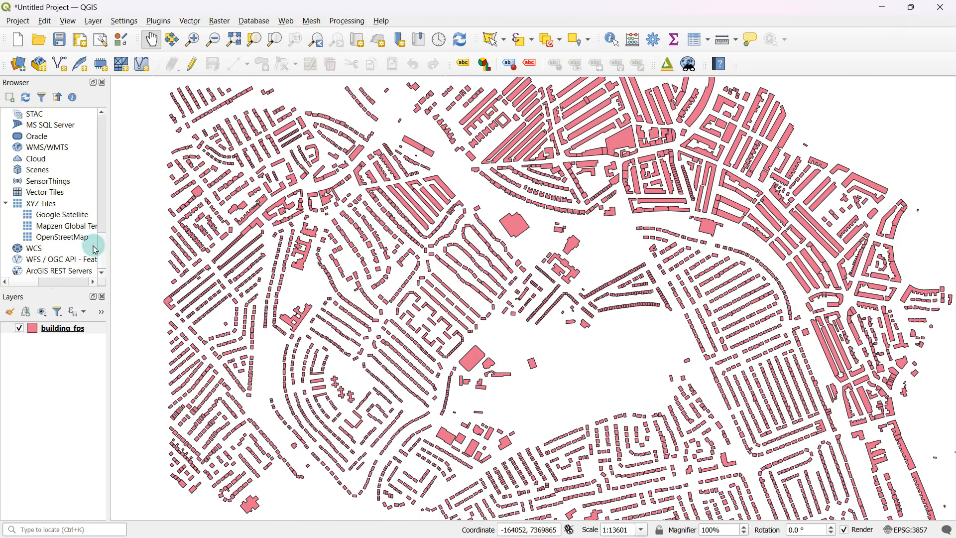
{"action": "left_click", "coordinate": [47, 204]}
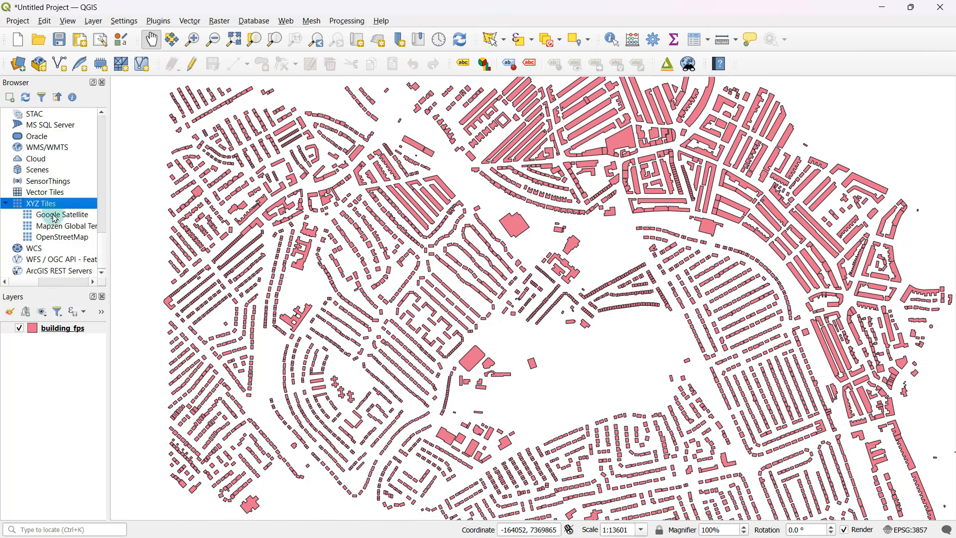
{"action": "left_click", "coordinate": [64, 239]}
{"action": "left_click", "coordinate": [66, 225]}
{"action": "left_click", "coordinate": [71, 214]}
{"action": "left_click", "coordinate": [75, 227]}
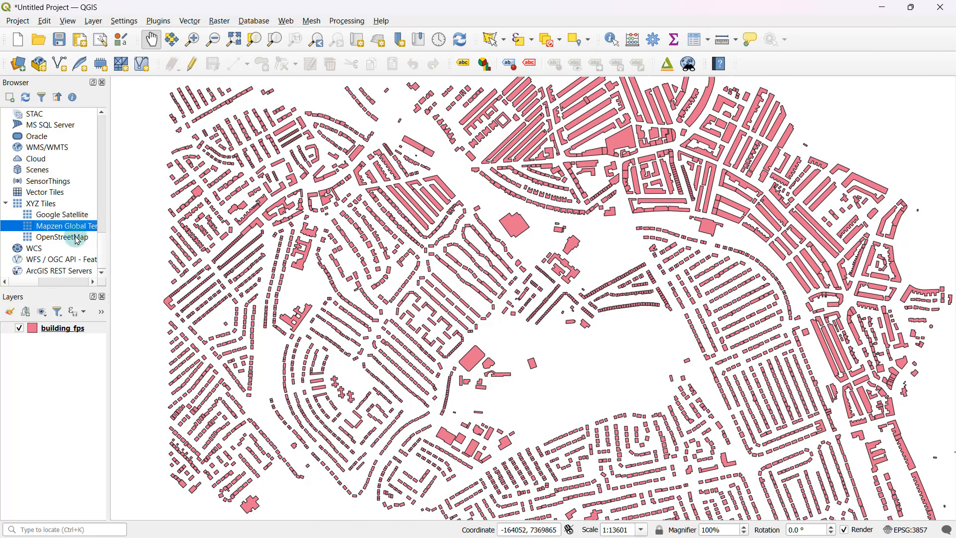
{"action": "left_click", "coordinate": [77, 240]}
{"action": "left_click", "coordinate": [72, 225]}
{"action": "left_click", "coordinate": [74, 217]}
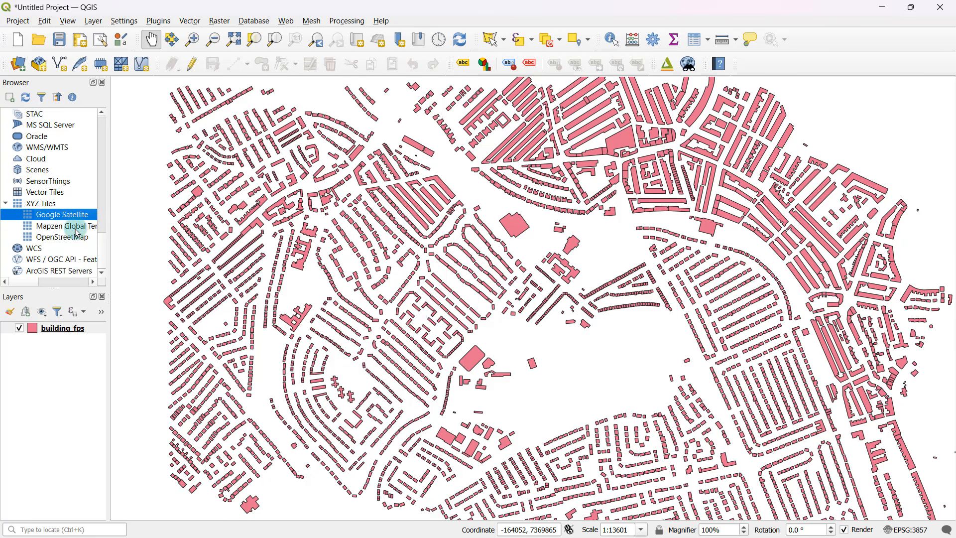
{"action": "left_click", "coordinate": [71, 239]}
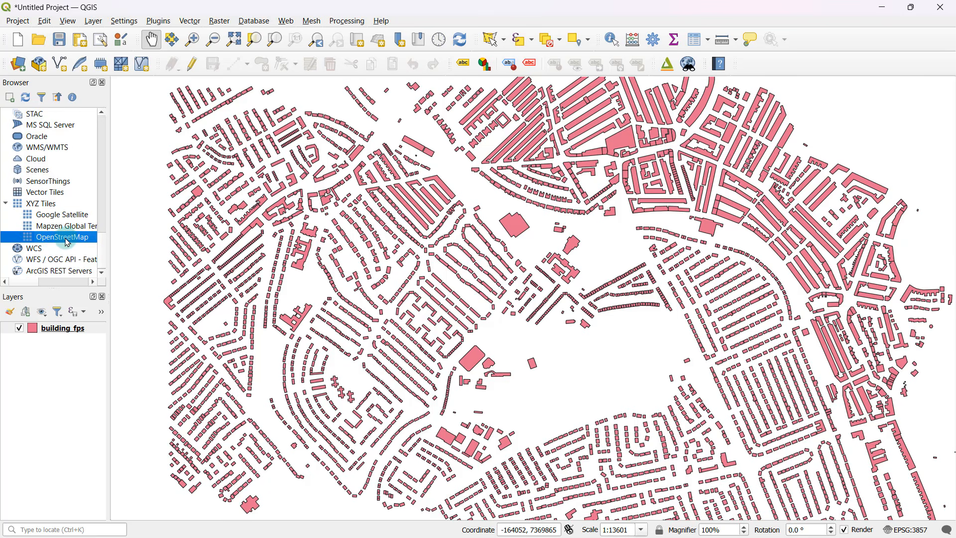
{"action": "double_click", "coordinate": [67, 241]}
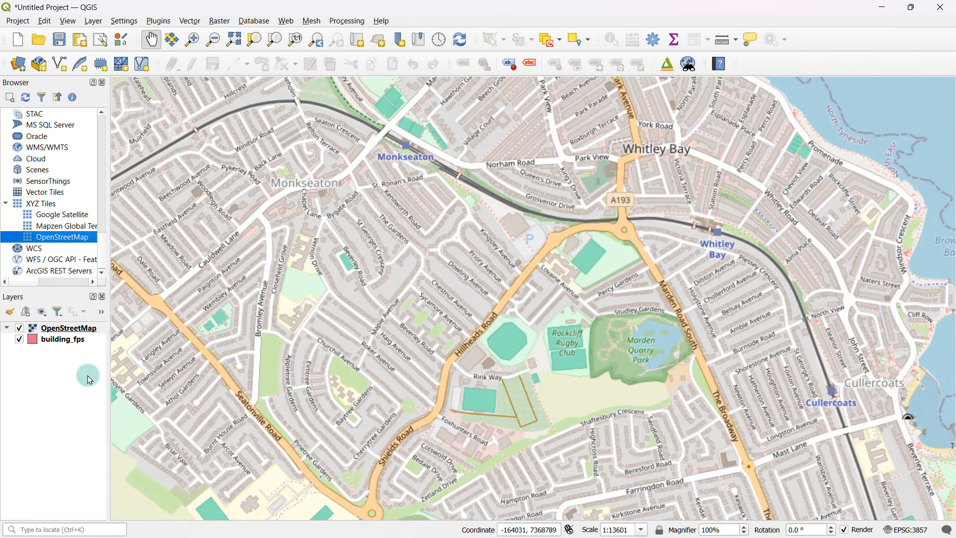
Move the OpenStreetMap layer below building_fps so the footprints draw over the basemap.
{"action": "left_click", "coordinate": [75, 330]}
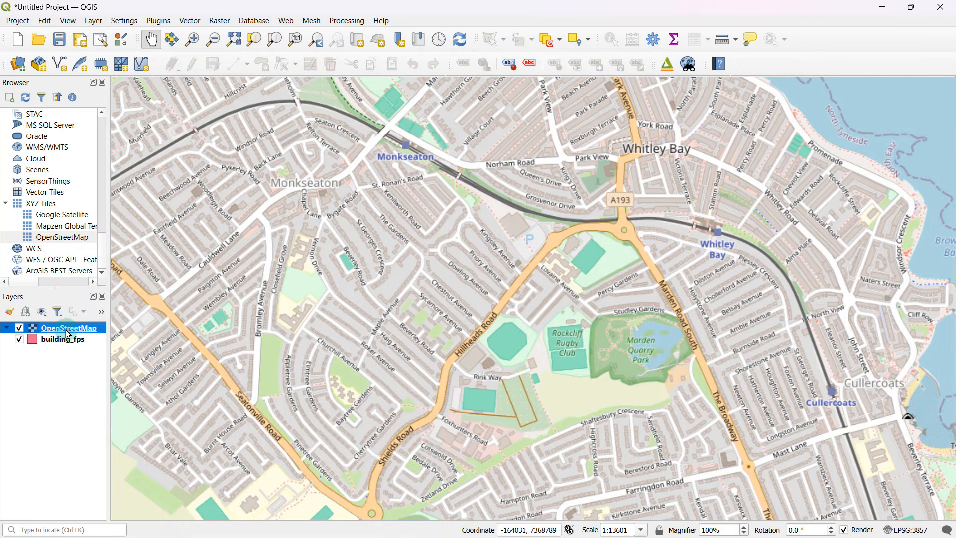
{"action": "left_click_drag", "start_coordinate": [68, 330], "coordinate": [65, 353]}
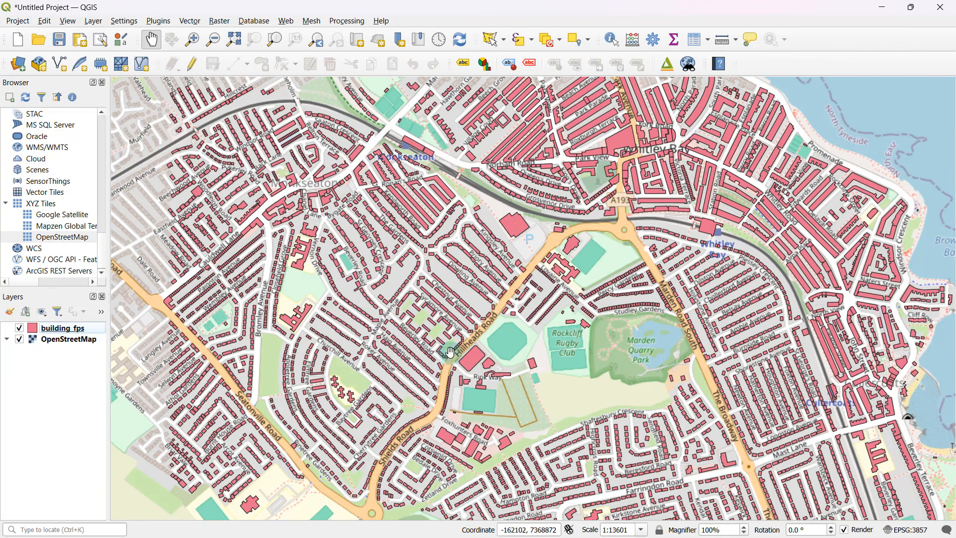
{"action": "left_click_drag", "start_coordinate": [397, 317], "coordinate": [438, 305]}
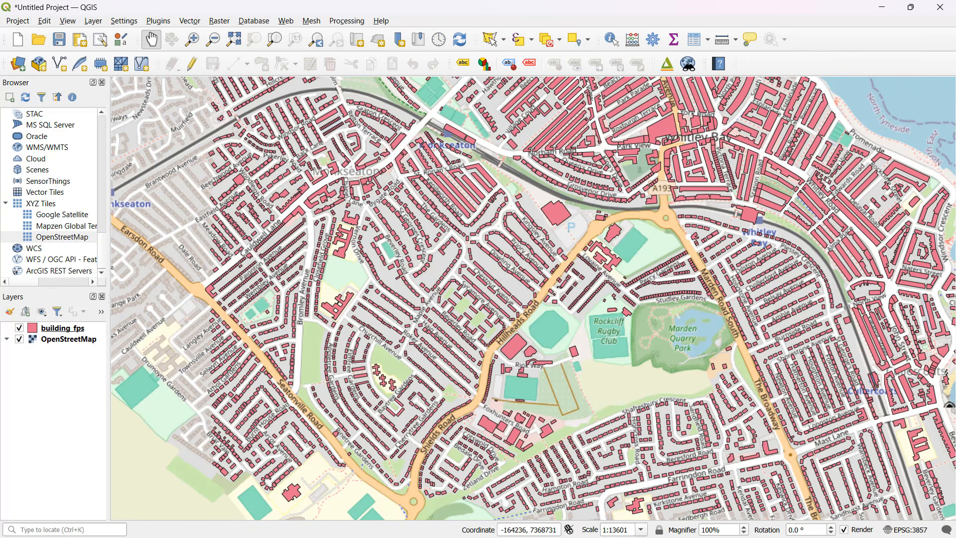
Set the OpenStreetMap layer's global opacity to 60.9 %, apply the change, and close its layer properties.
{"action": "left_click", "coordinate": [59, 342]}
{"action": "right_click", "coordinate": [67, 342]}
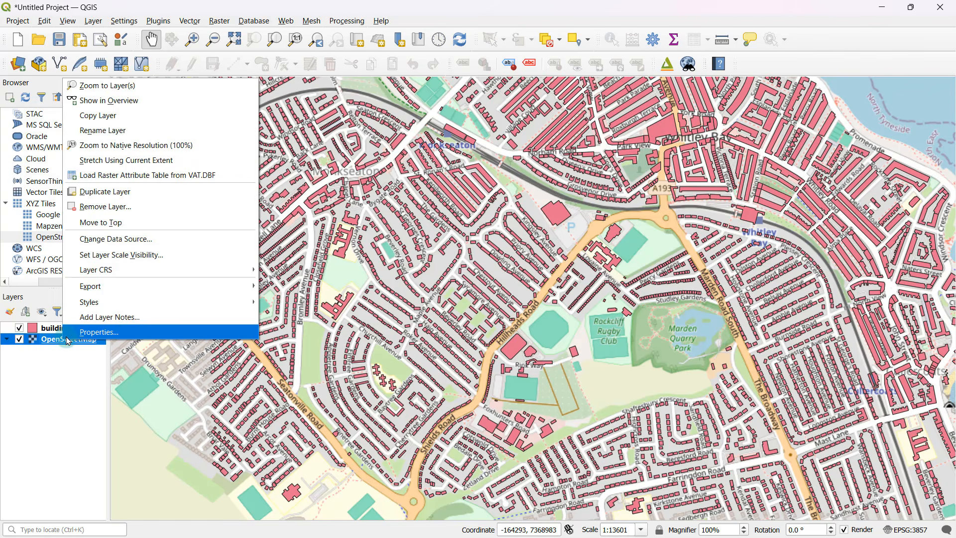
{"action": "left_click", "coordinate": [107, 331]}
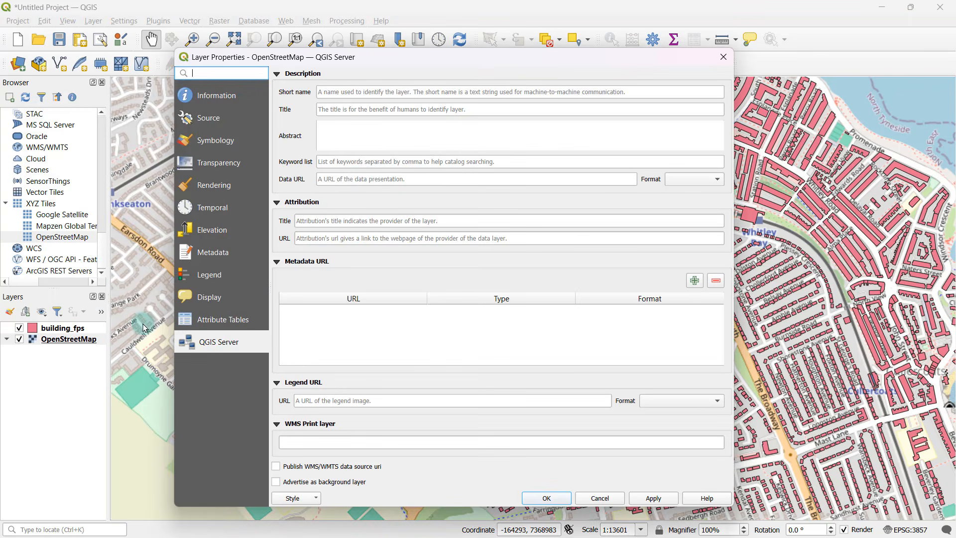
{"action": "left_click", "coordinate": [223, 165]}
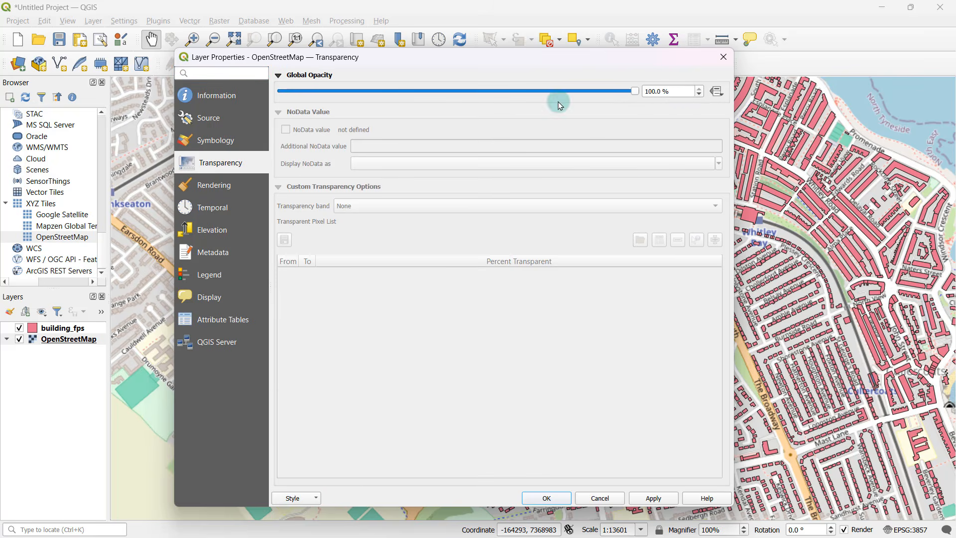
{"action": "left_click_drag", "start_coordinate": [633, 91], "coordinate": [497, 93]}
{"action": "left_click", "coordinate": [647, 497]}
{"action": "left_click", "coordinate": [652, 498]}
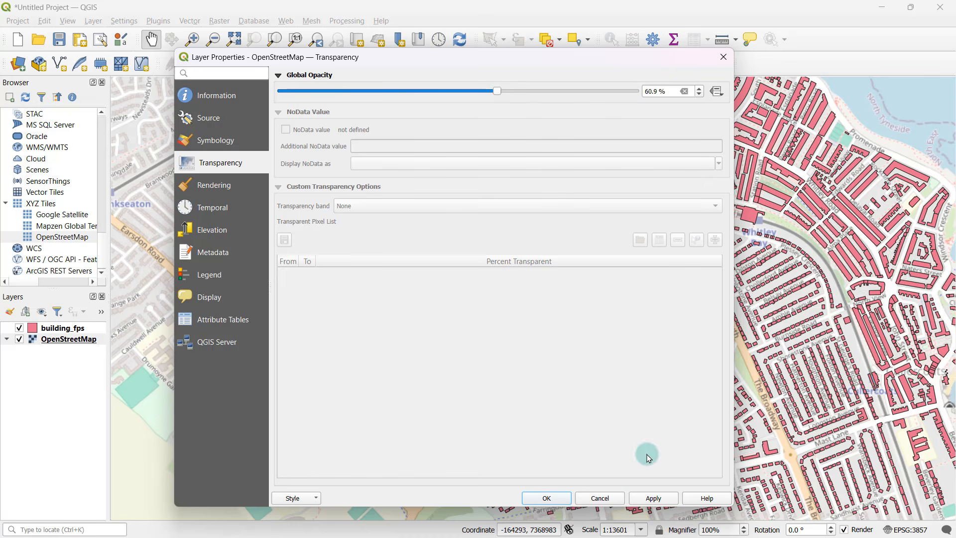
{"action": "left_click", "coordinate": [653, 498]}
{"action": "left_click", "coordinate": [618, 498]}
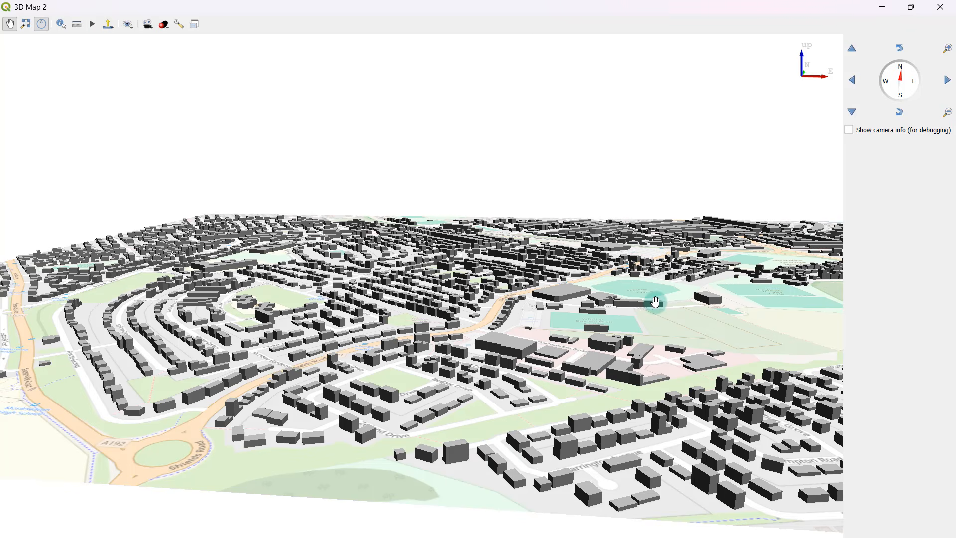
Examine the extruded buildings over the OpenStreetMap basemap in the 3D map, from the western streets to the coast and from several angles.
{"action": "left_click_drag", "start_coordinate": [656, 303], "coordinate": [729, 309]}
{"action": "middle_click_drag", "start_coordinate": [729, 309], "coordinate": [730, 274]}
{"action": "left_click_drag", "start_coordinate": [490, 345], "coordinate": [283, 316]}
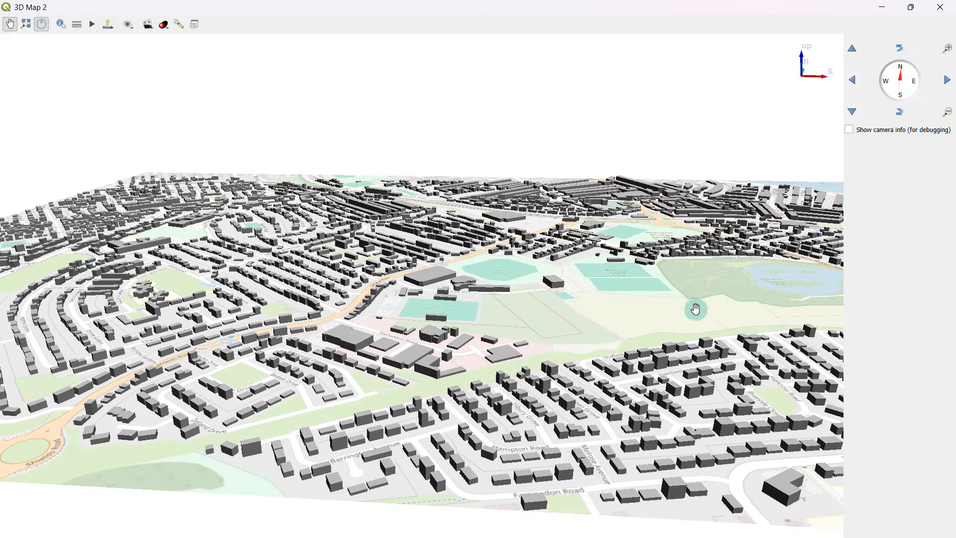
{"action": "left_click_drag", "start_coordinate": [727, 311], "coordinate": [372, 316]}
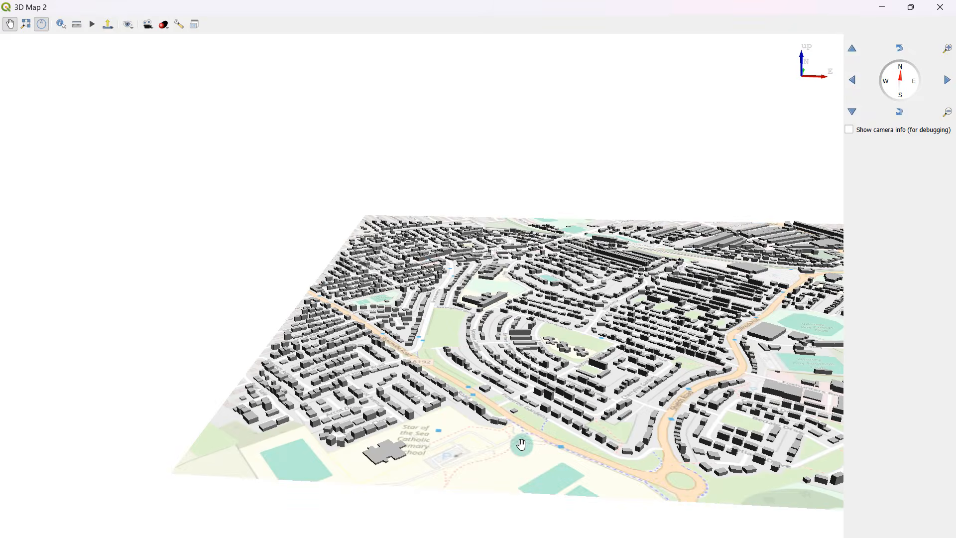
{"action": "left_click_drag", "start_coordinate": [521, 444], "coordinate": [447, 432]}
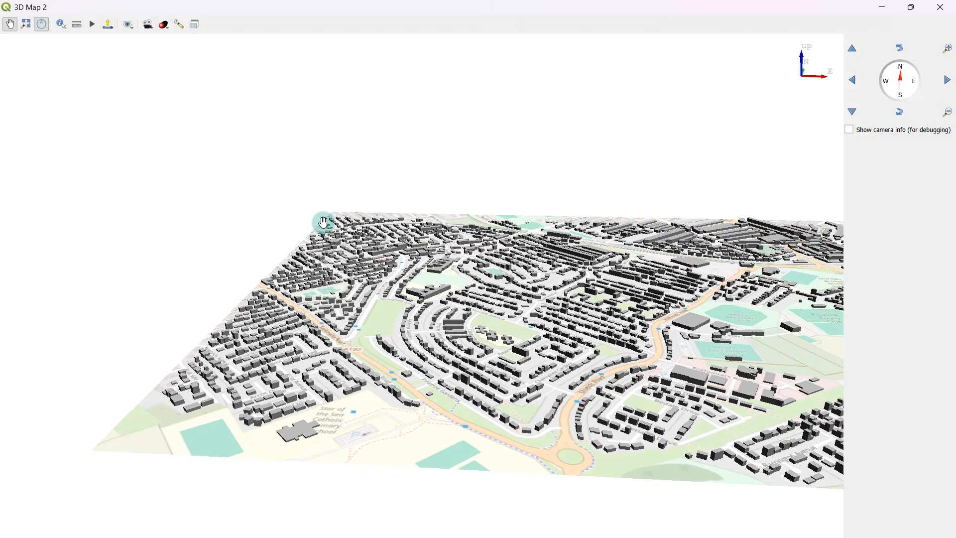
{"action": "left_click_drag", "start_coordinate": [800, 346], "coordinate": [328, 340]}
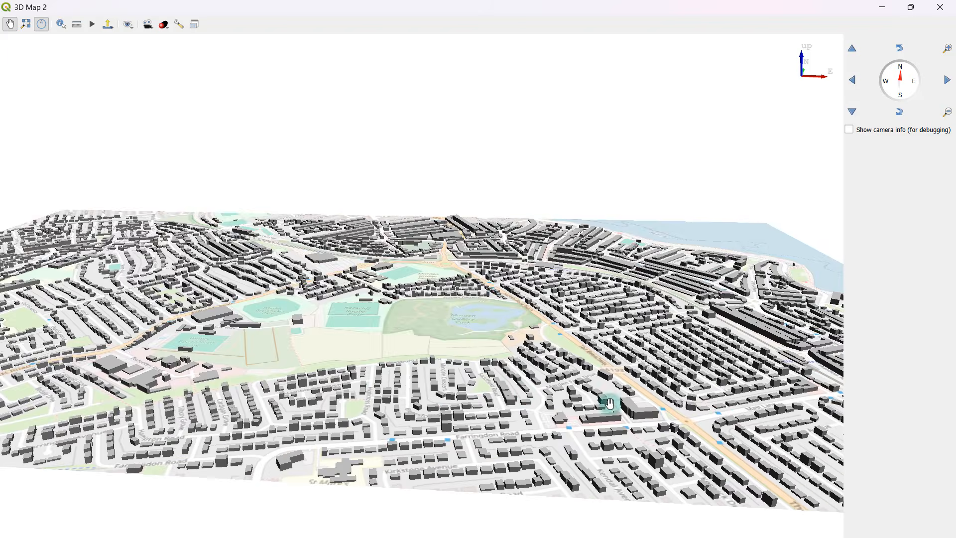
{"action": "left_click_drag", "start_coordinate": [720, 413], "coordinate": [366, 380]}
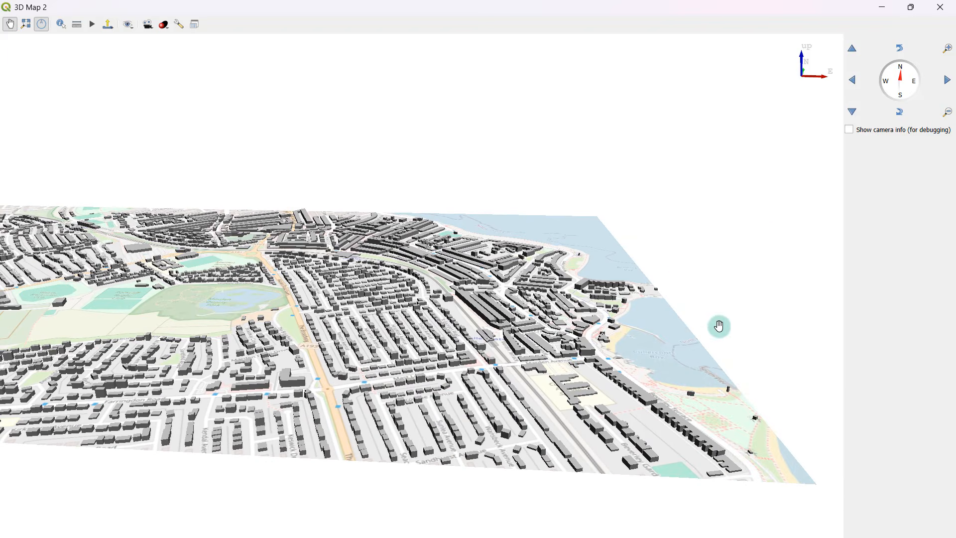
{"action": "scroll", "coordinate": [677, 264], "scroll_direction": "up", "scroll_amount": 2}
{"action": "left_click_drag", "start_coordinate": [229, 289], "coordinate": [541, 311]}
{"action": "left_click_drag", "start_coordinate": [350, 384], "coordinate": [610, 329]}
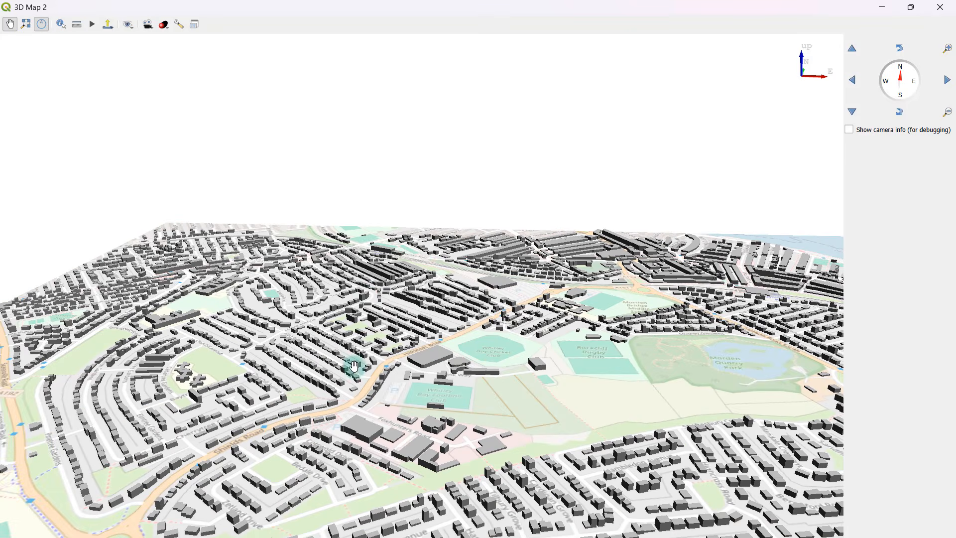
{"action": "left_click_drag", "start_coordinate": [354, 401], "coordinate": [423, 314]}
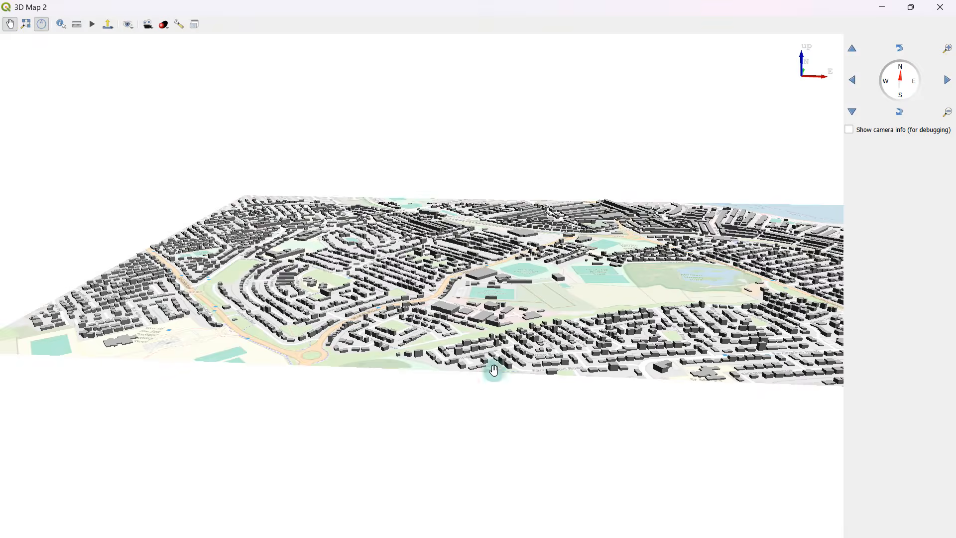
{"action": "left_click_drag", "start_coordinate": [494, 370], "coordinate": [412, 404]}
{"action": "middle_click_drag", "start_coordinate": [742, 436], "coordinate": [723, 425]}
{"action": "middle_click_drag", "start_coordinate": [513, 363], "coordinate": [701, 358]}
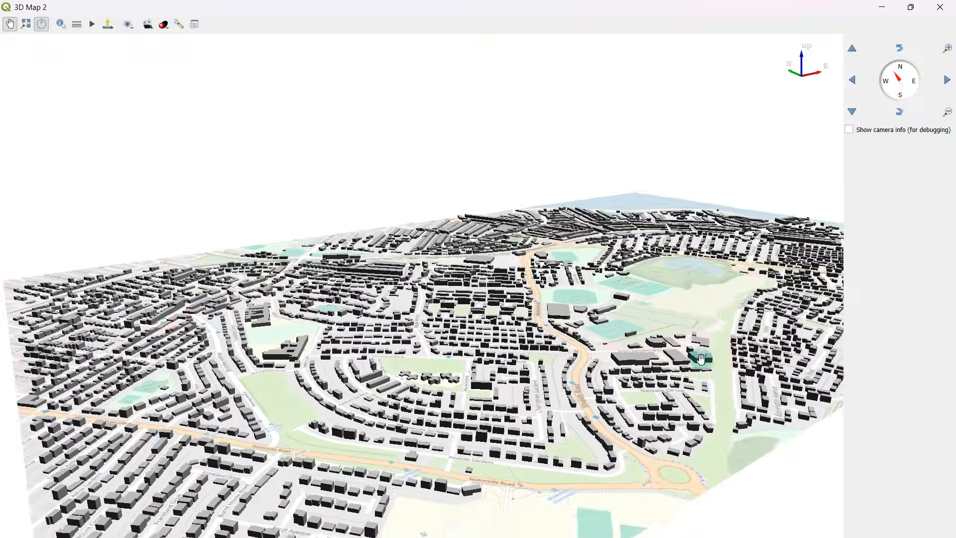
{"action": "left_click_drag", "start_coordinate": [701, 359], "coordinate": [462, 381]}
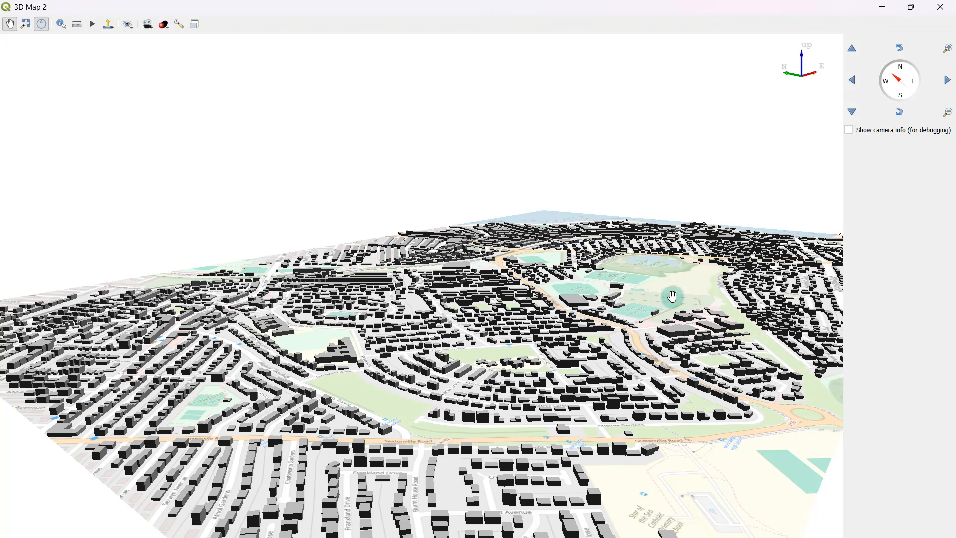
{"action": "middle_click_drag", "start_coordinate": [641, 344], "coordinate": [709, 327]}
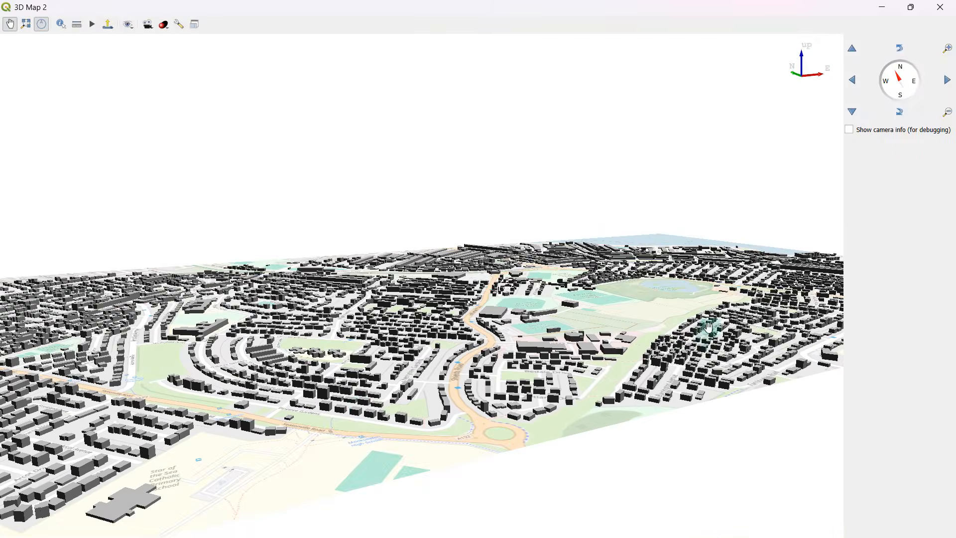
{"action": "scroll", "coordinate": [719, 306], "scroll_direction": "up", "scroll_amount": 5}
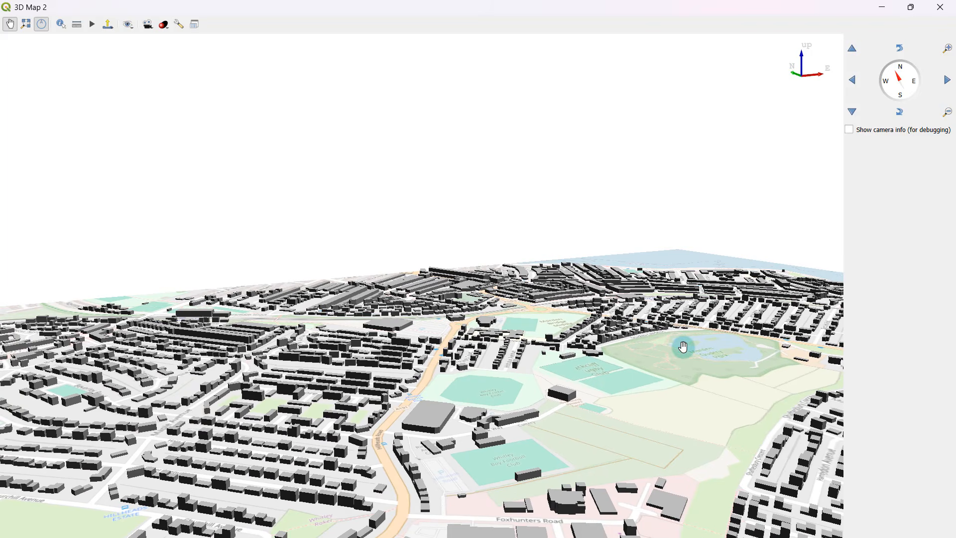
{"action": "scroll", "coordinate": [684, 347], "scroll_direction": "down", "scroll_amount": 3}
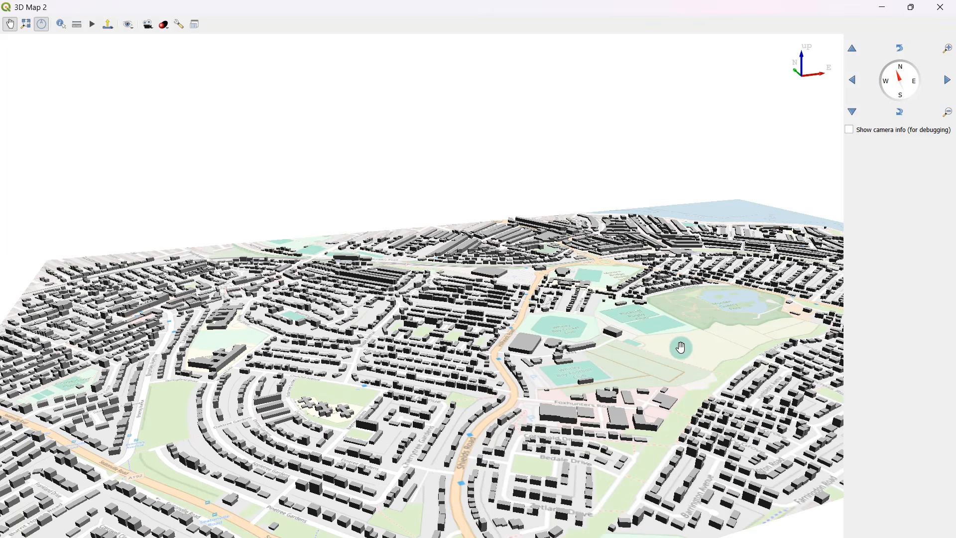